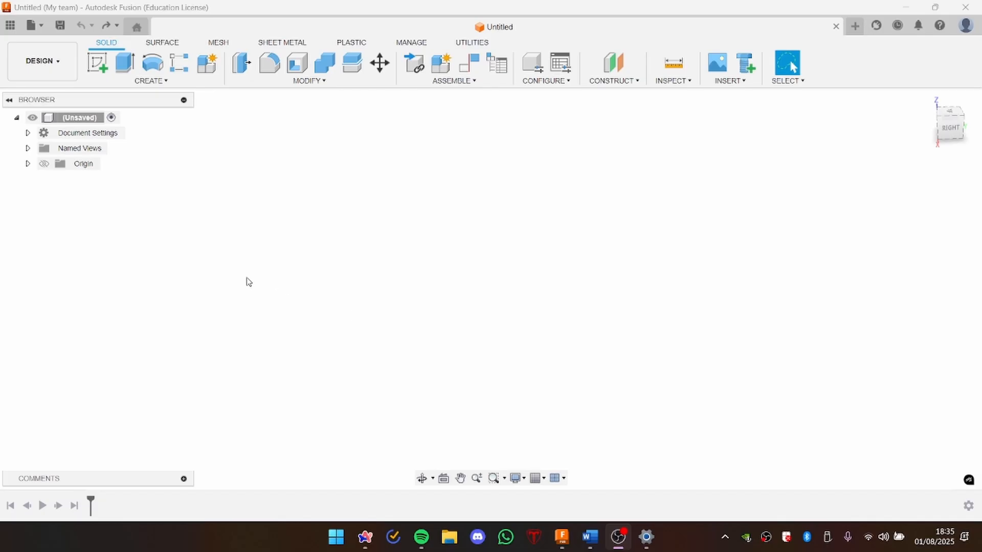
Step: Start a new sketch on the horizontal XY origin plane
click(532, 260)
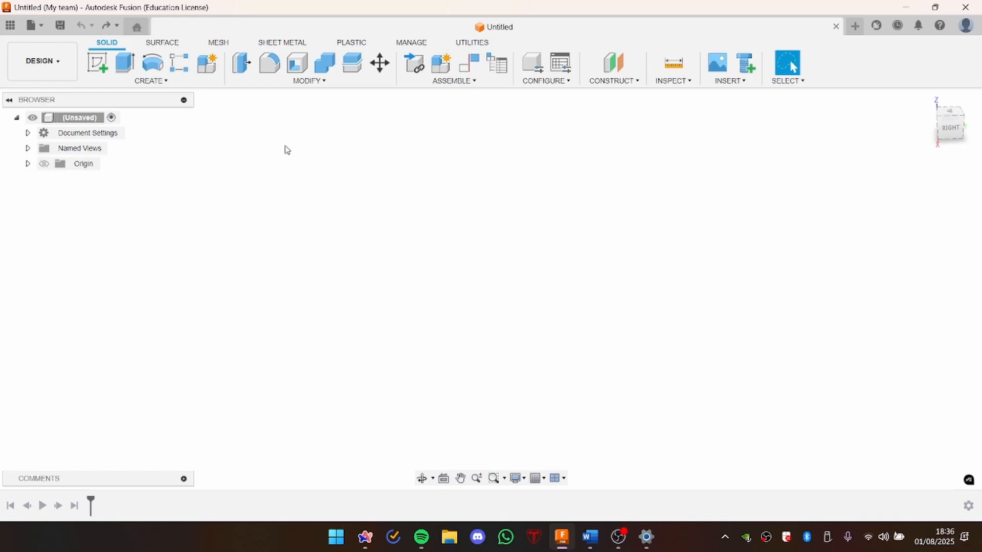
click(99, 64)
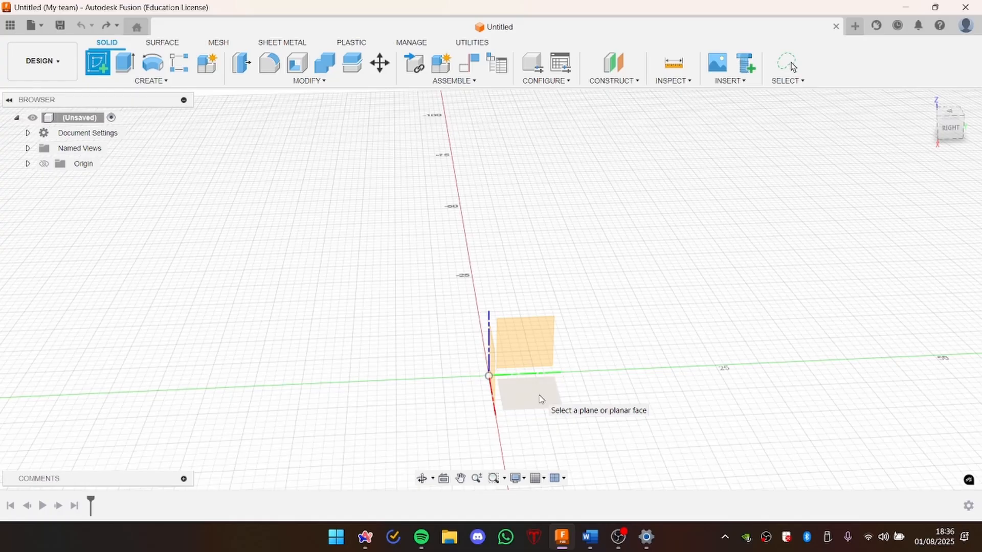
click(540, 398)
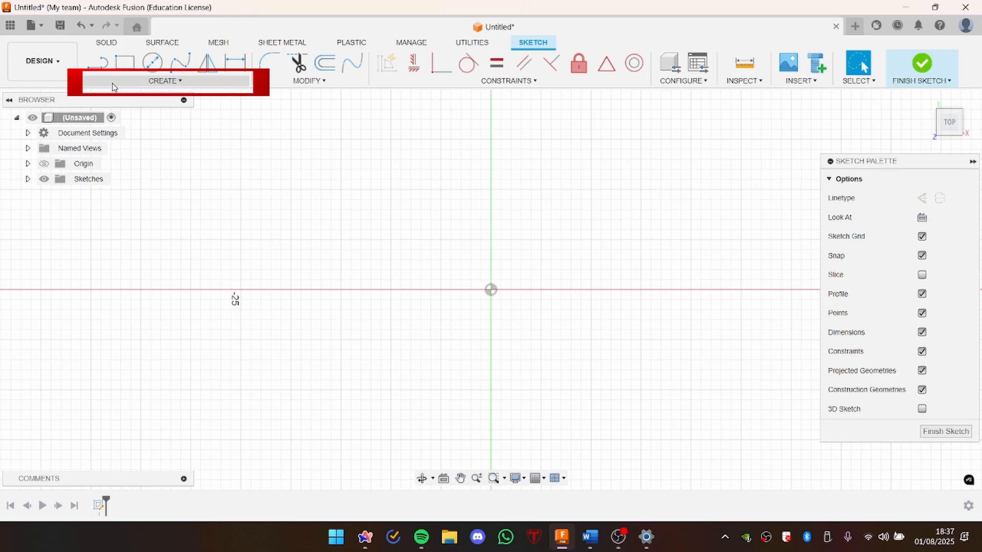
Step: Sketch a six-sided circumscribed polygon centred on the origin, about 28 mm across flats, with two of its sides vertical
click(113, 82)
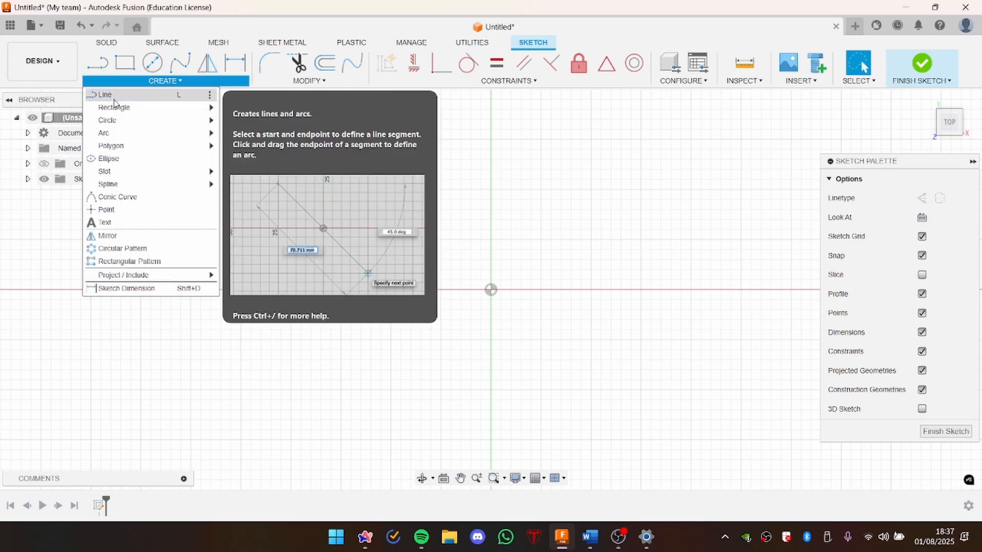
mouse_move(117, 147)
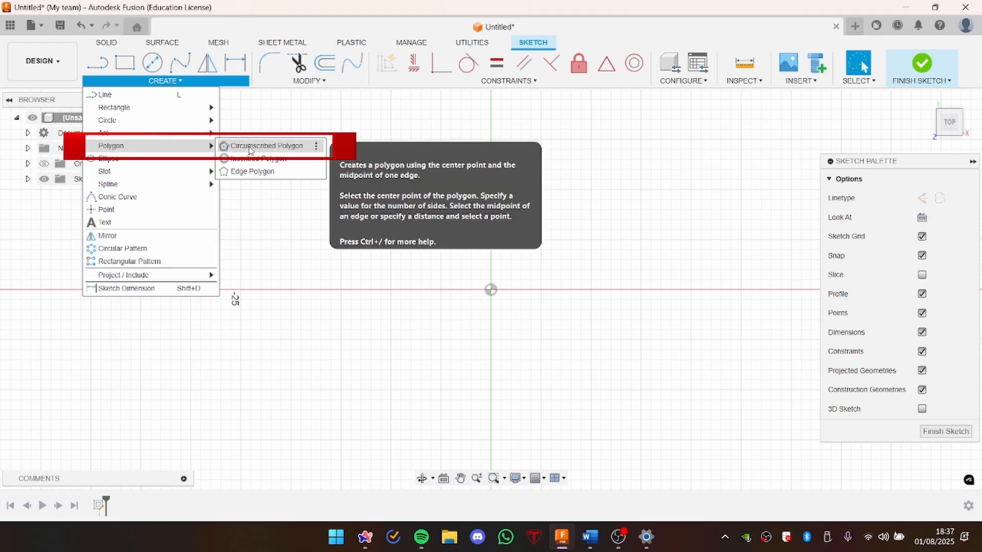
click(250, 148)
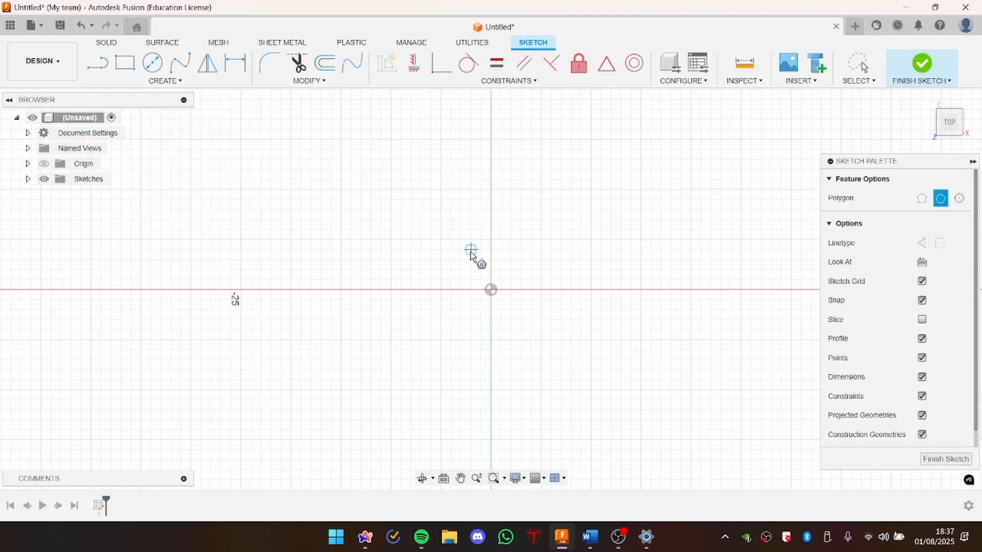
click(492, 290)
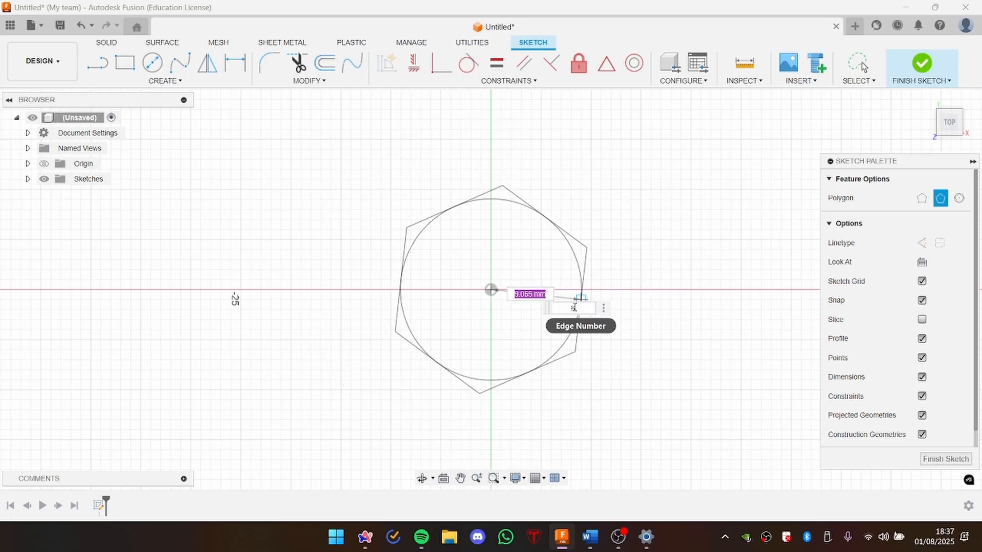
click(579, 309)
double_click(580, 309)
text(3)
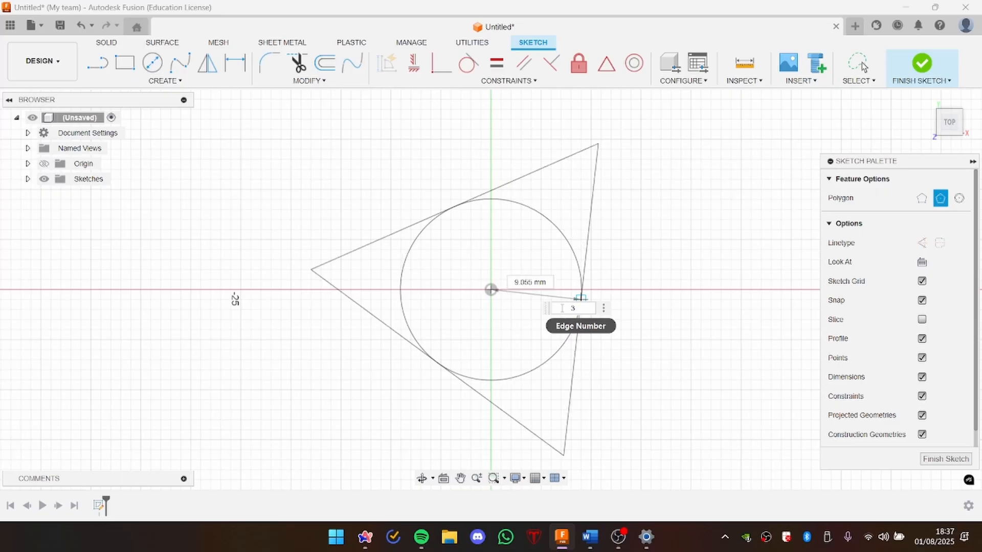
key(BackSpace)
text(25)
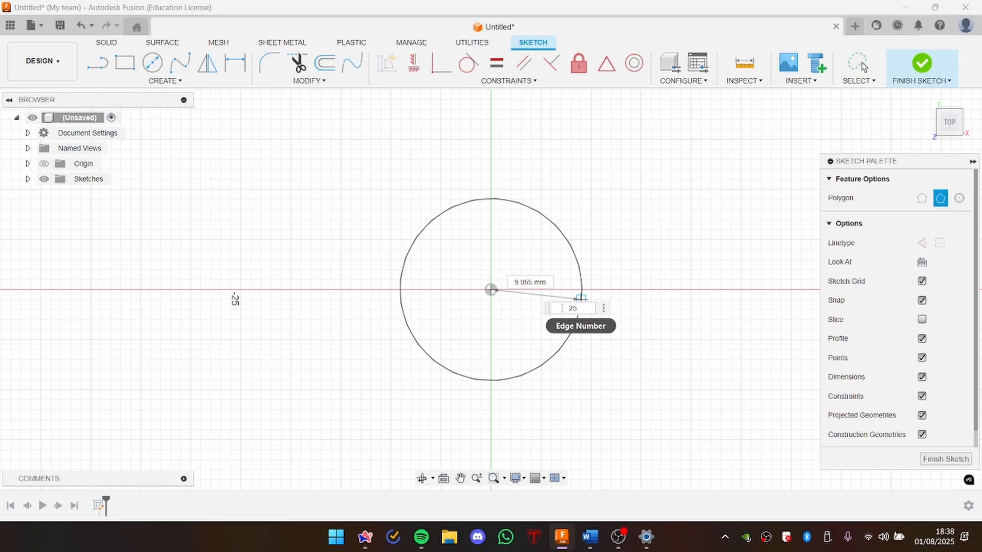
key(BackSpace)
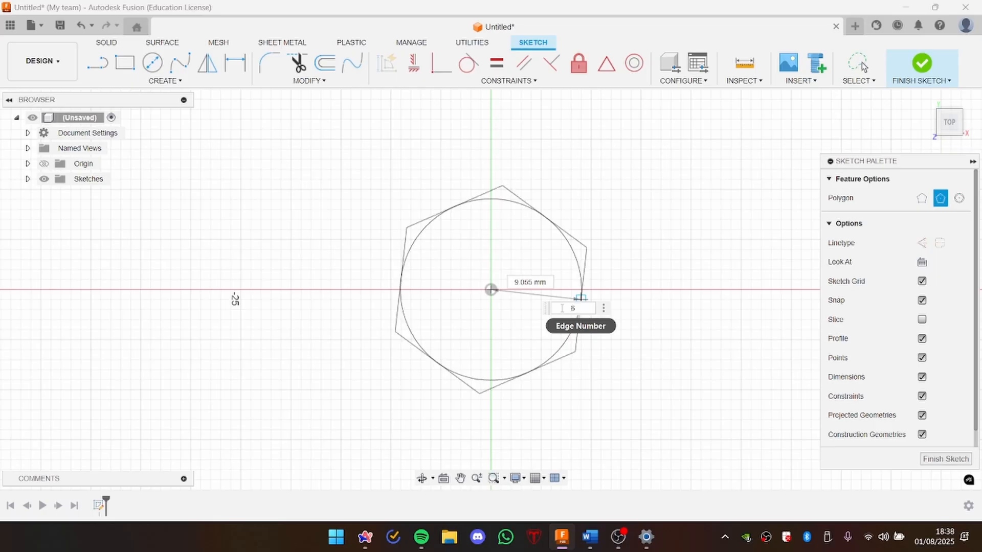
click(630, 290)
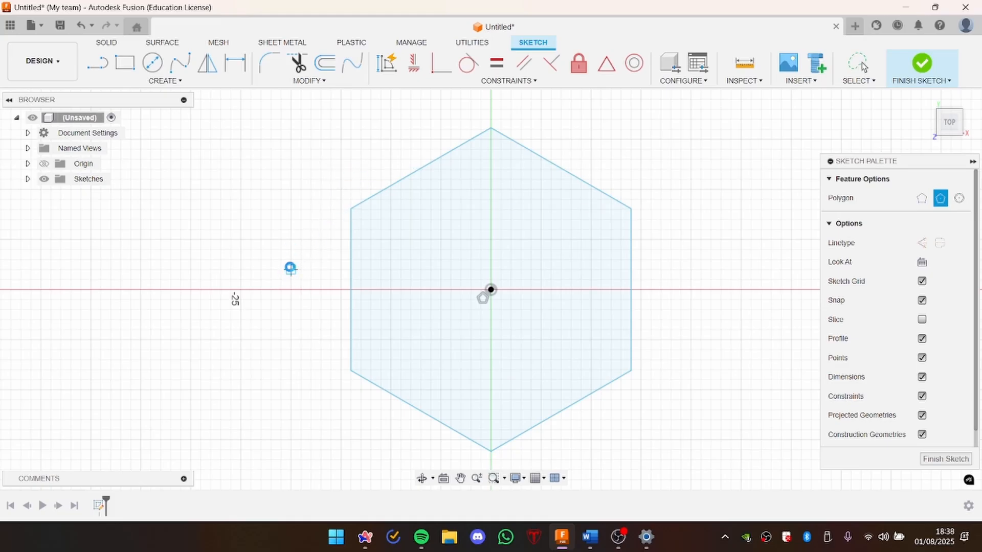
key(Escape)
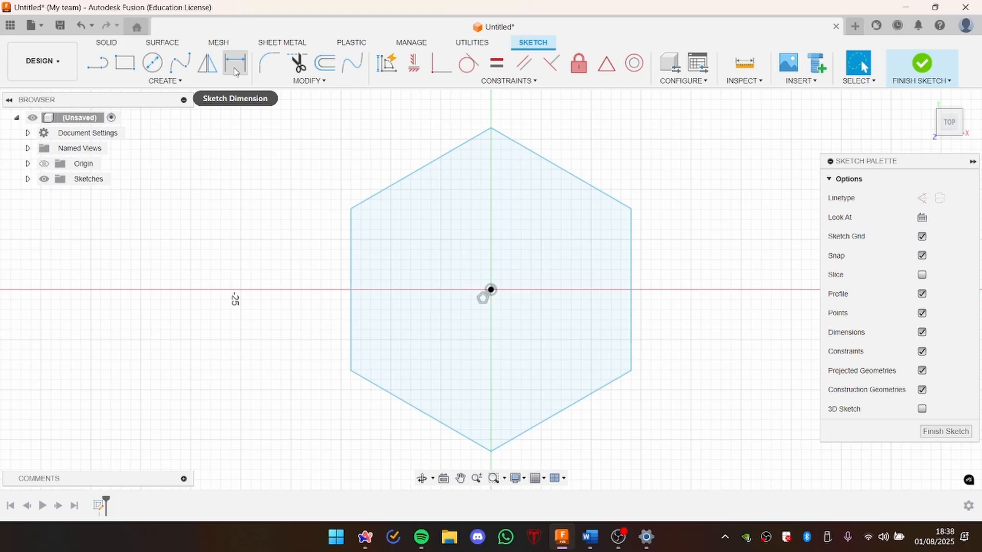
Step: Dimension the distance between the hexagon's two vertical sides as 18 mm and finish the sketch
click(233, 65)
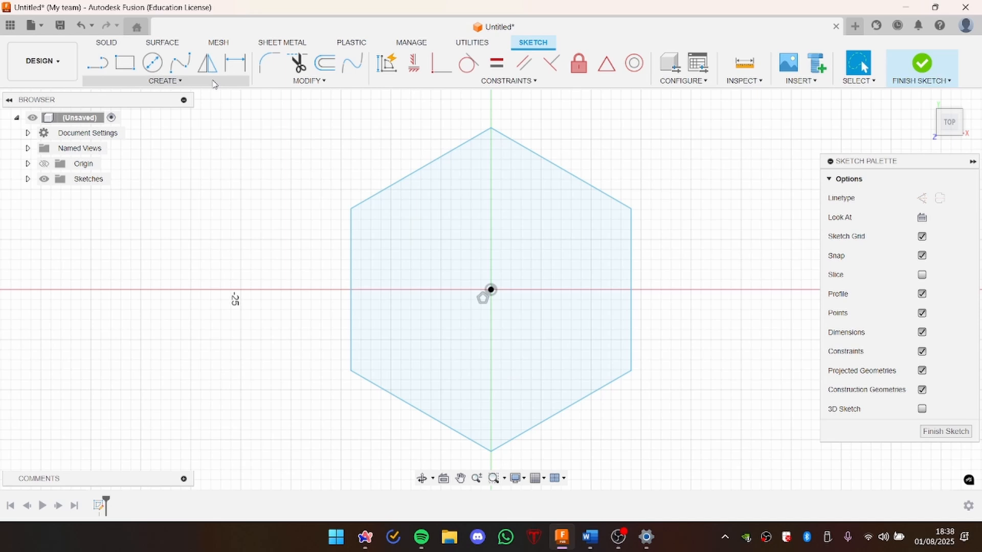
click(173, 83)
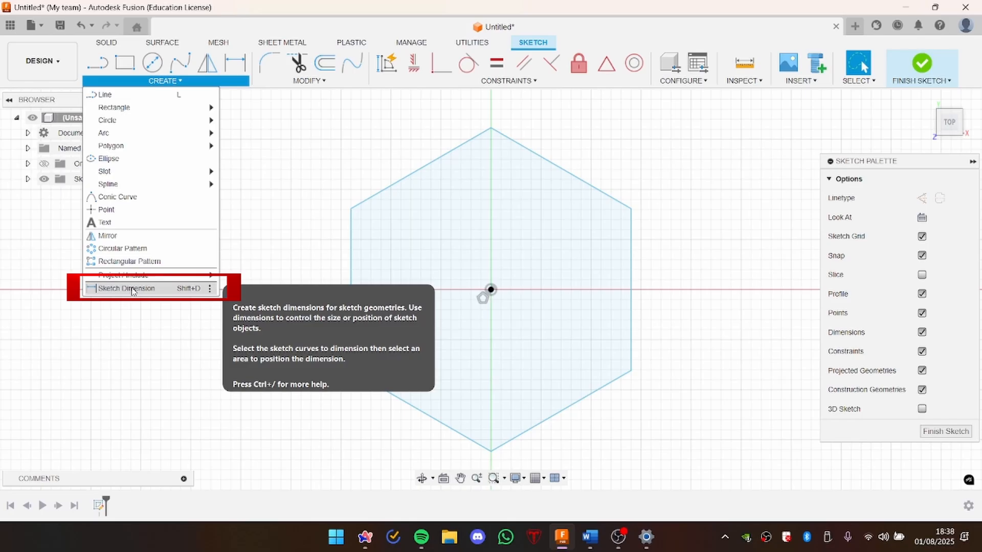
click(132, 289)
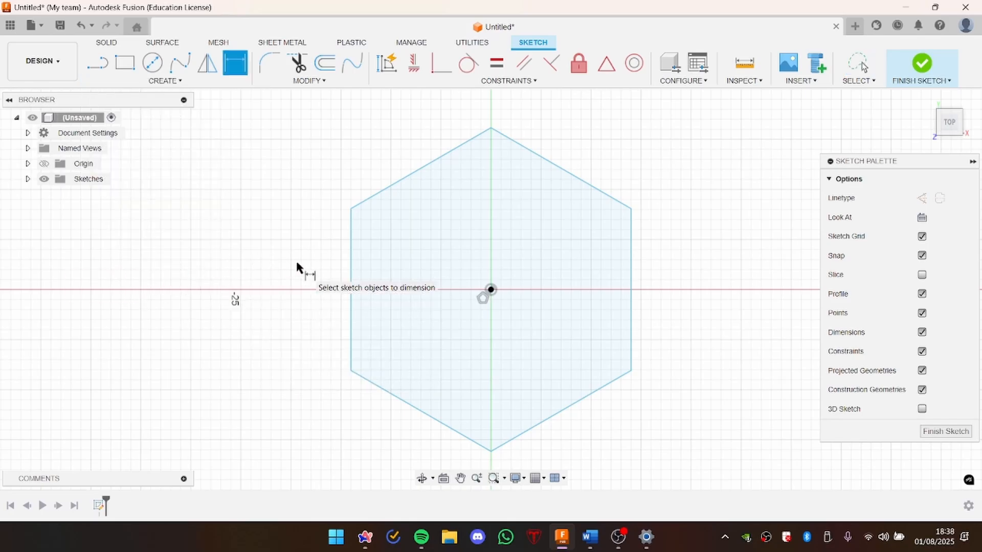
click(351, 273)
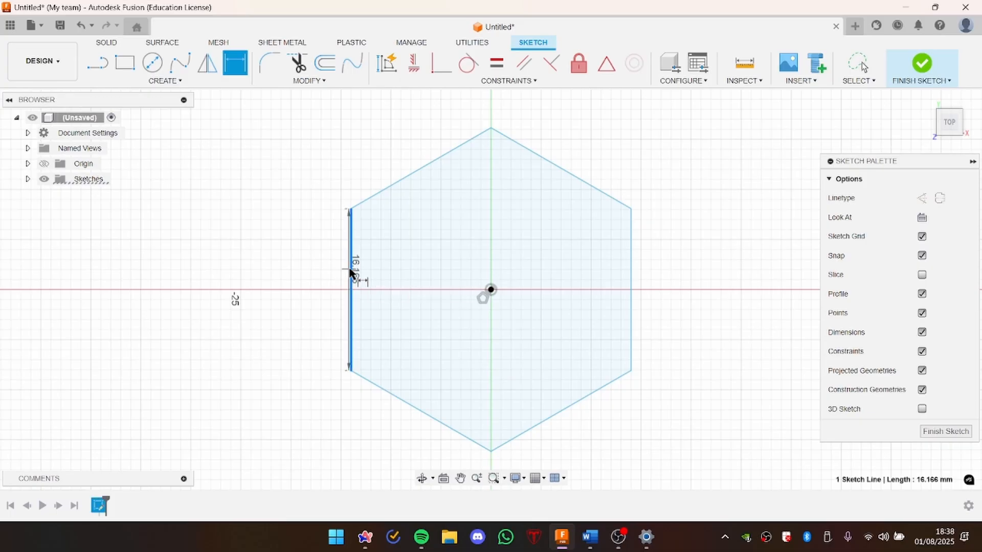
click(632, 270)
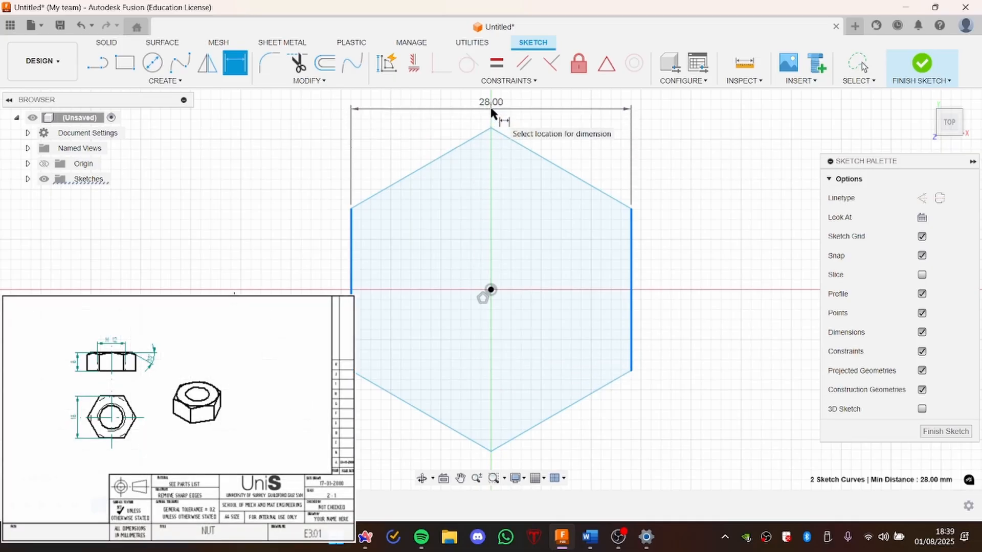
click(491, 110)
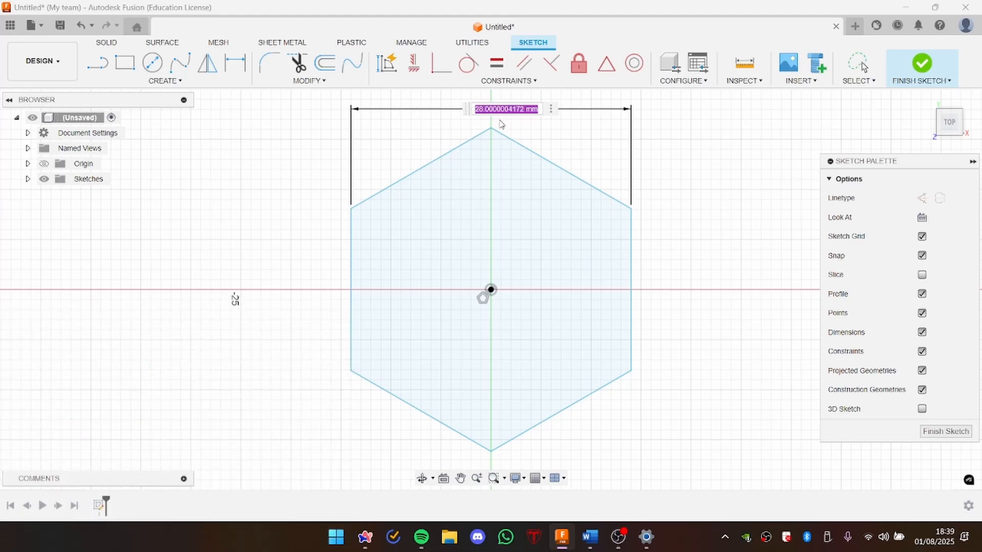
text(18)
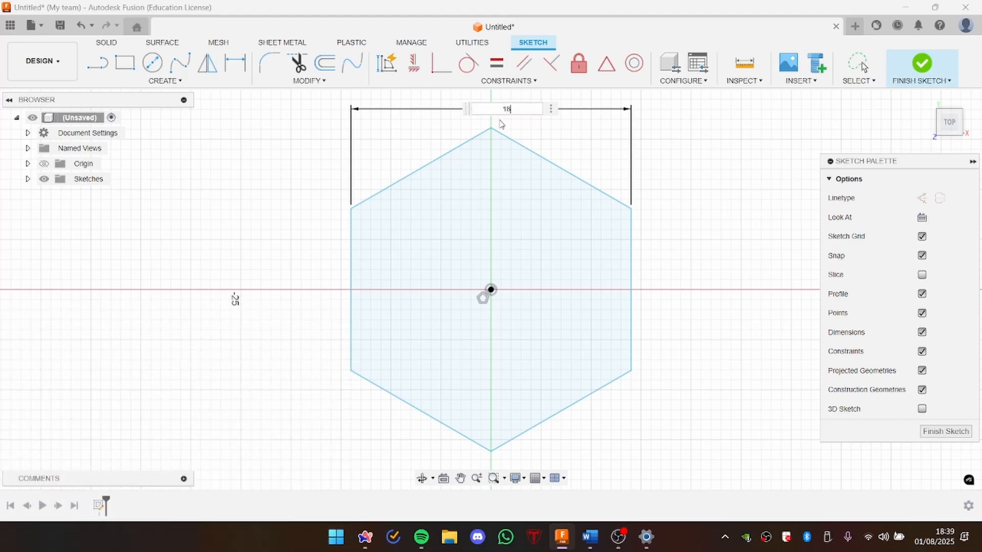
key(Return)
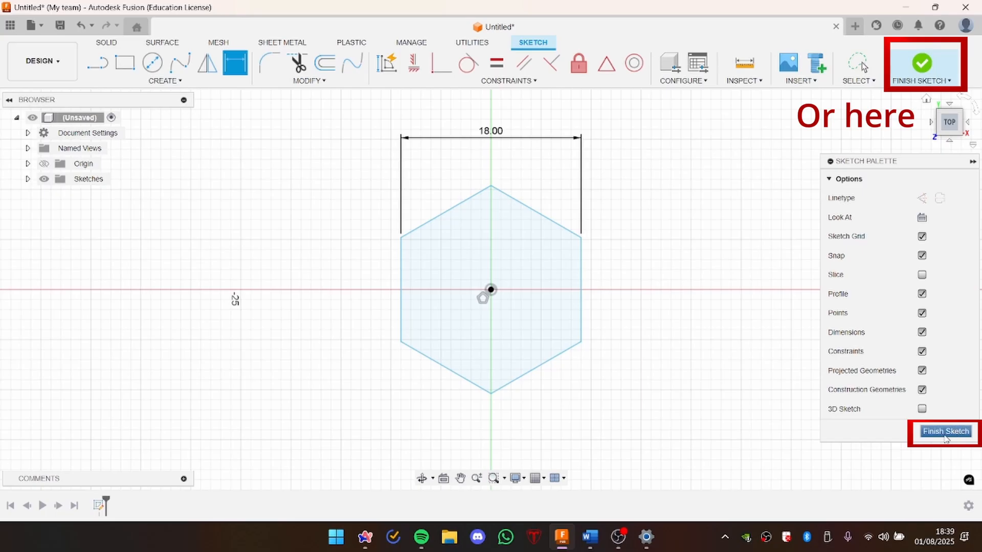
click(945, 435)
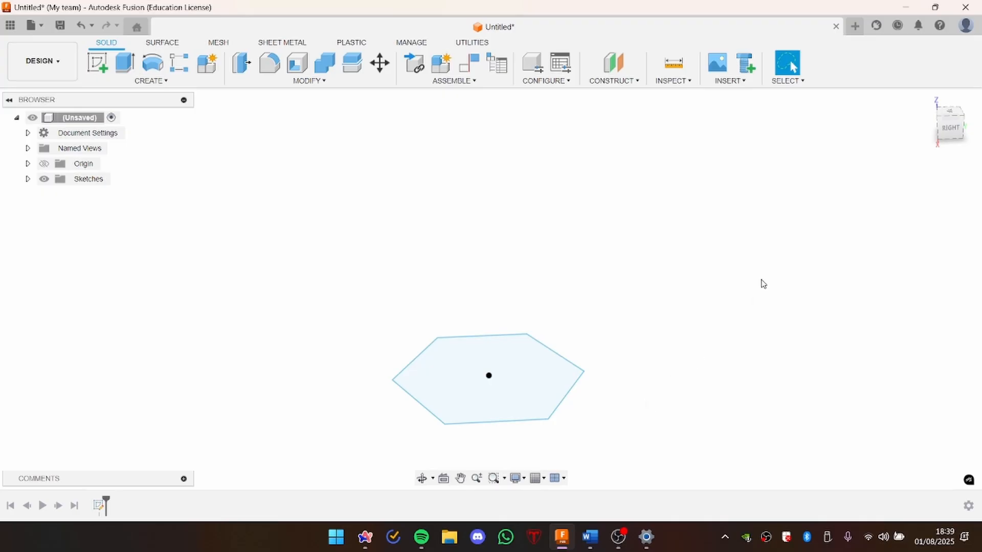
Step: Extrude the hexagon profile upward 8 mm as a new body
scroll(734, 297, up, 1)
scroll(696, 322, down, 3)
shift+middle_drag(864, 145, 898, 337)
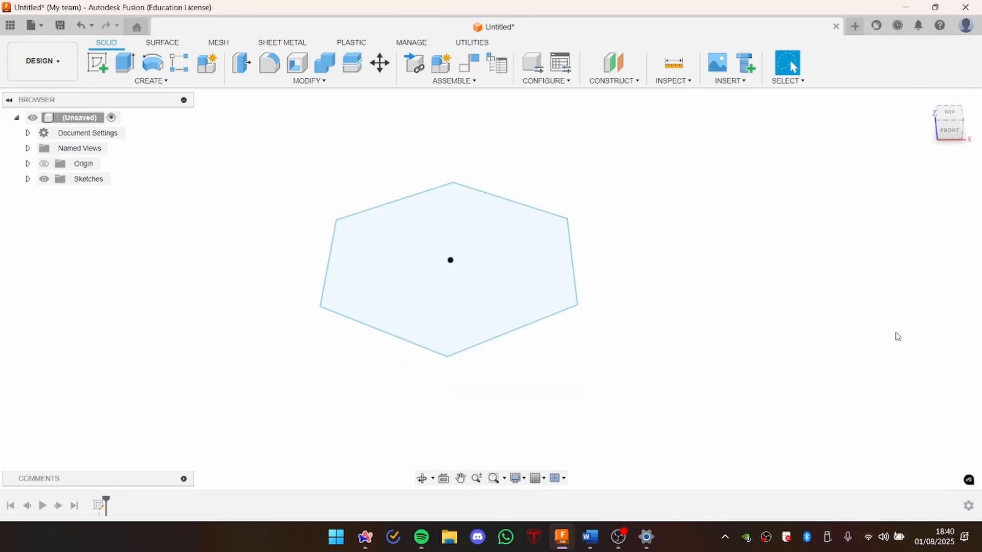
click(164, 84)
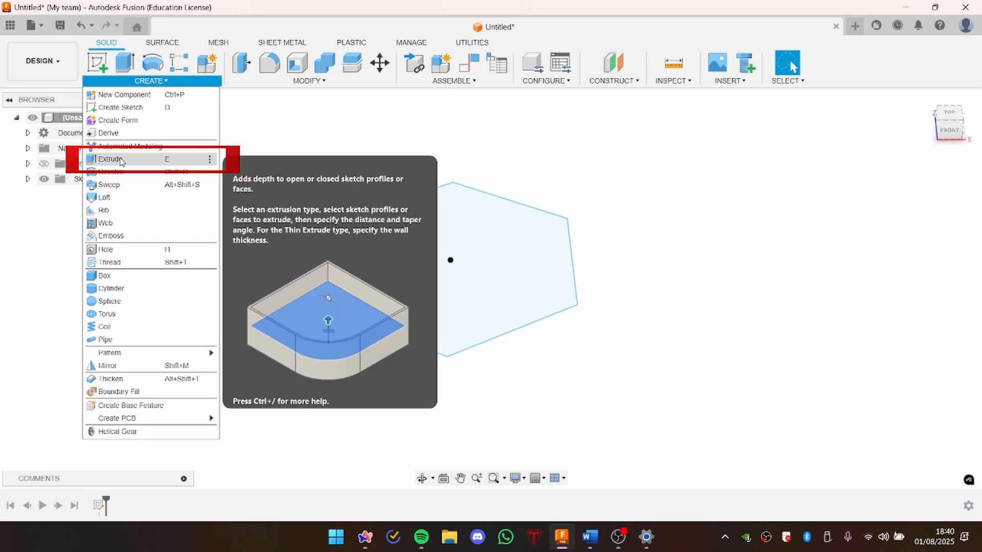
click(120, 162)
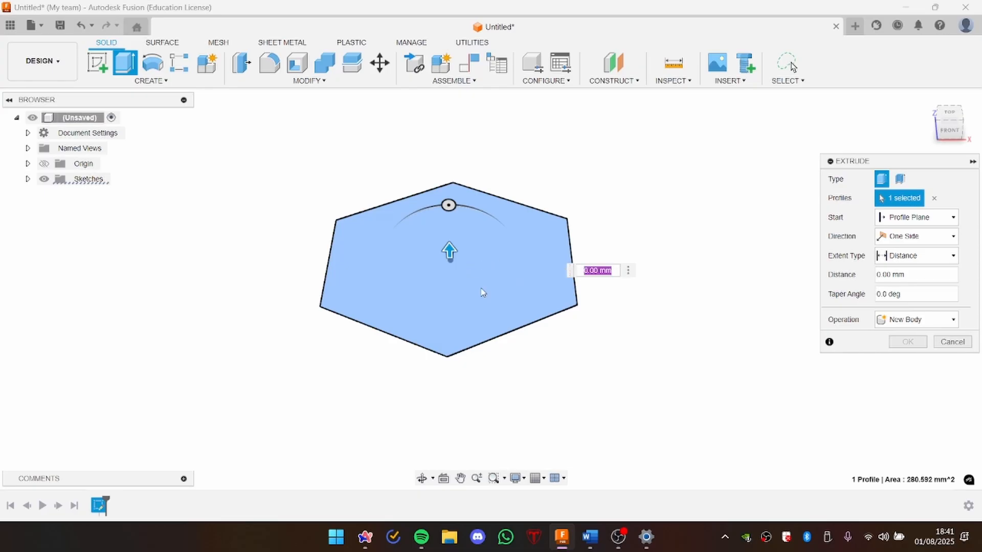
click(517, 271)
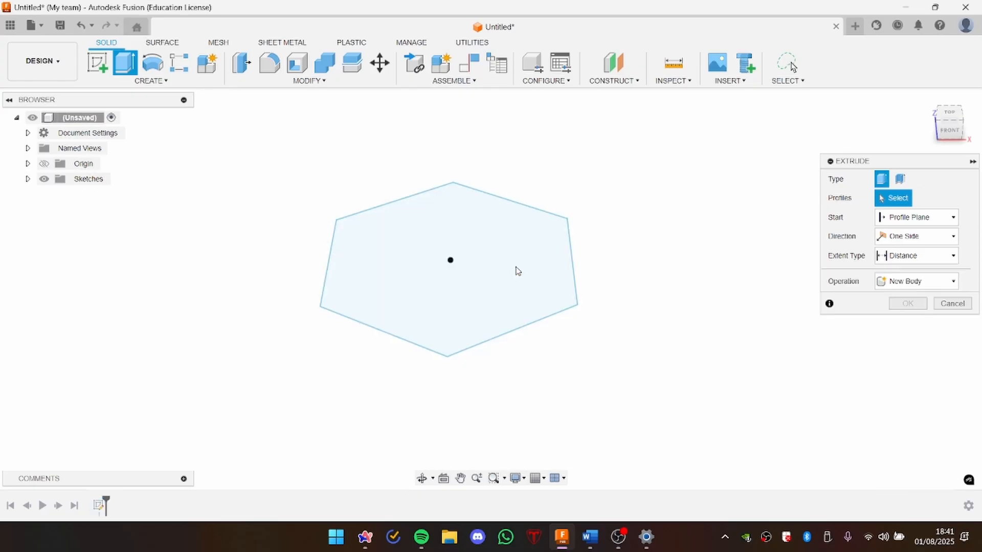
click(517, 270)
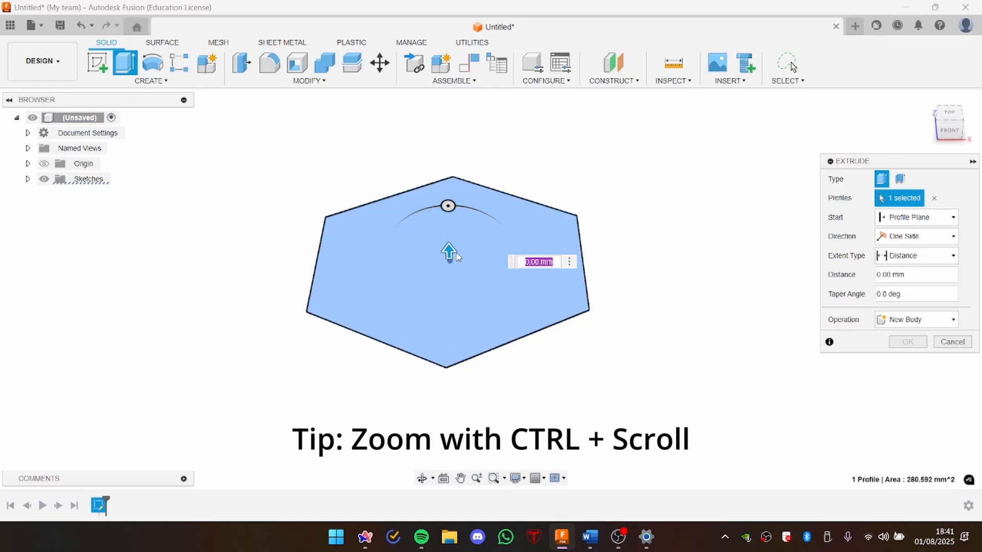
ctrl+scroll(450, 250, down, 4)
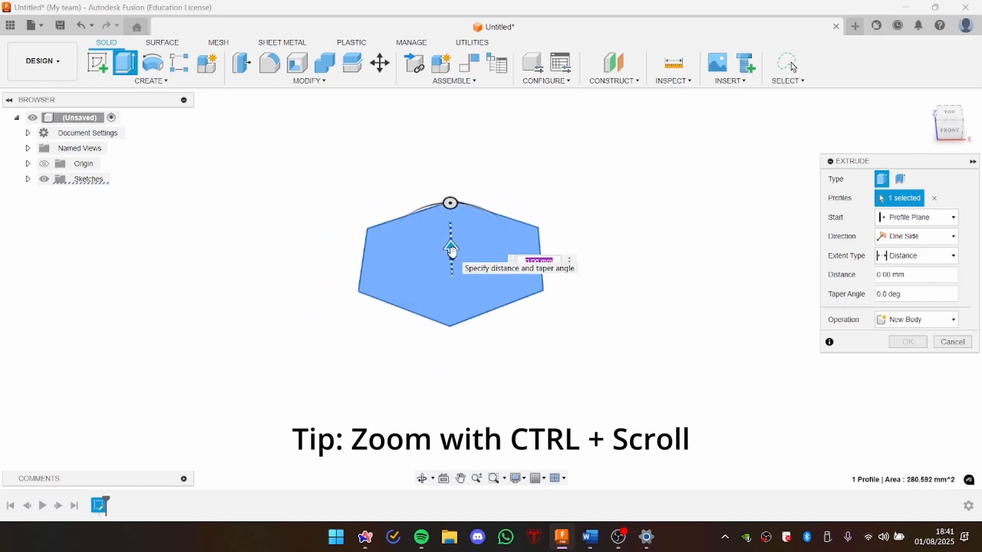
drag(450, 250, 450, 171)
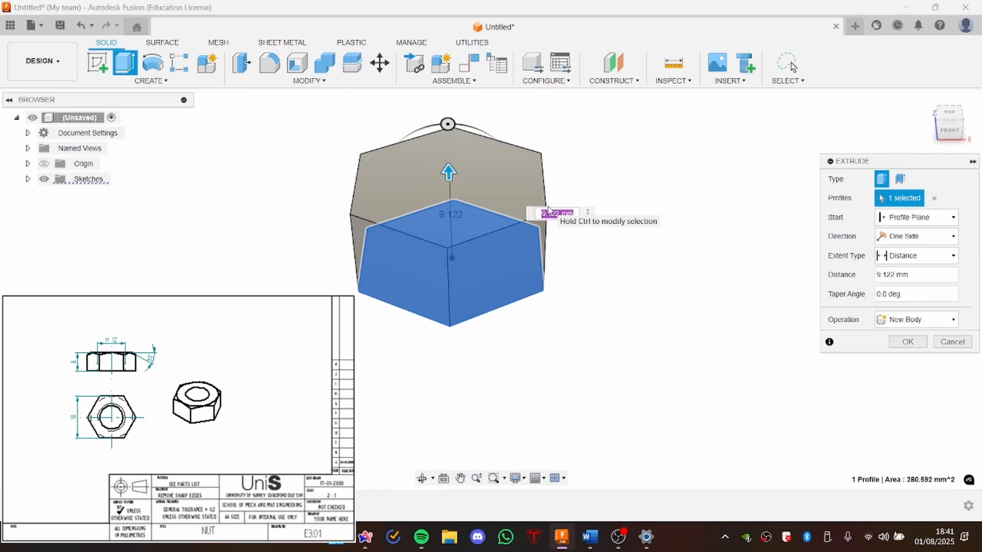
text(8)
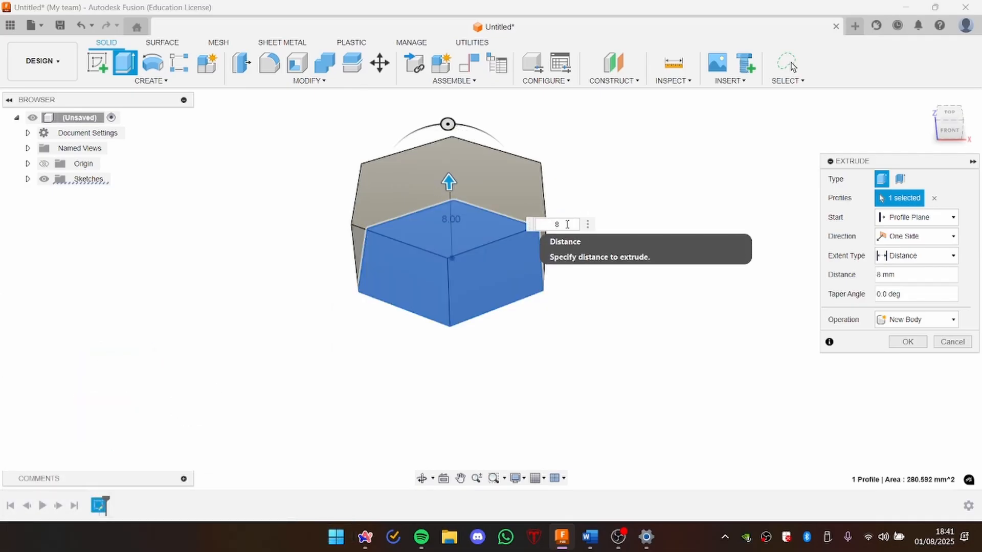
key(Return)
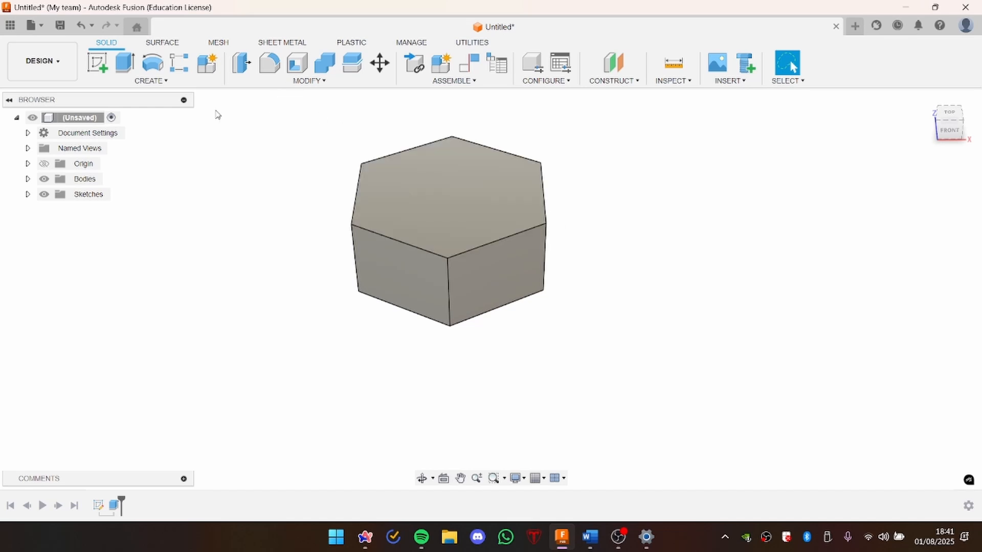
Step: Place a hole on the hexagonal body's top face and snap it to the face's centre
click(164, 81)
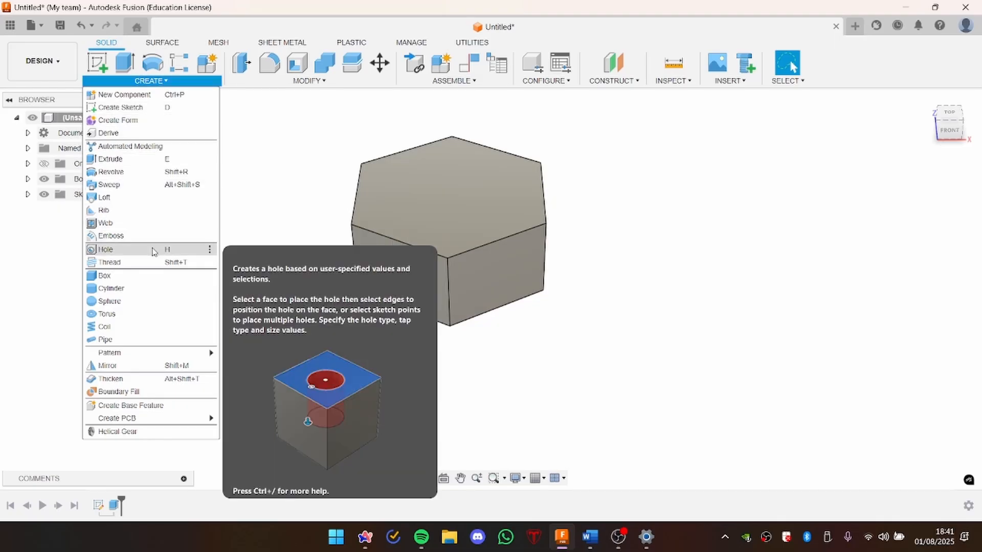
click(153, 250)
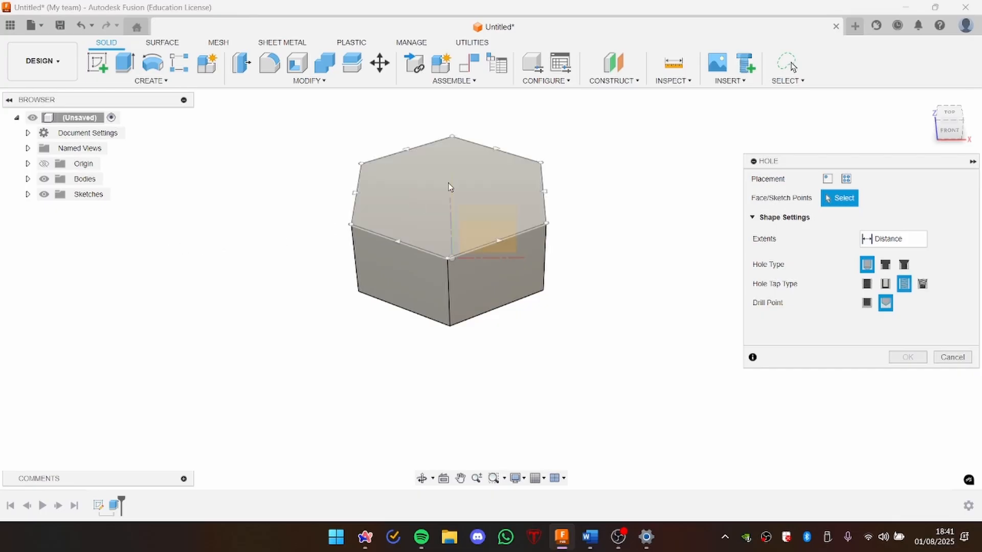
click(477, 198)
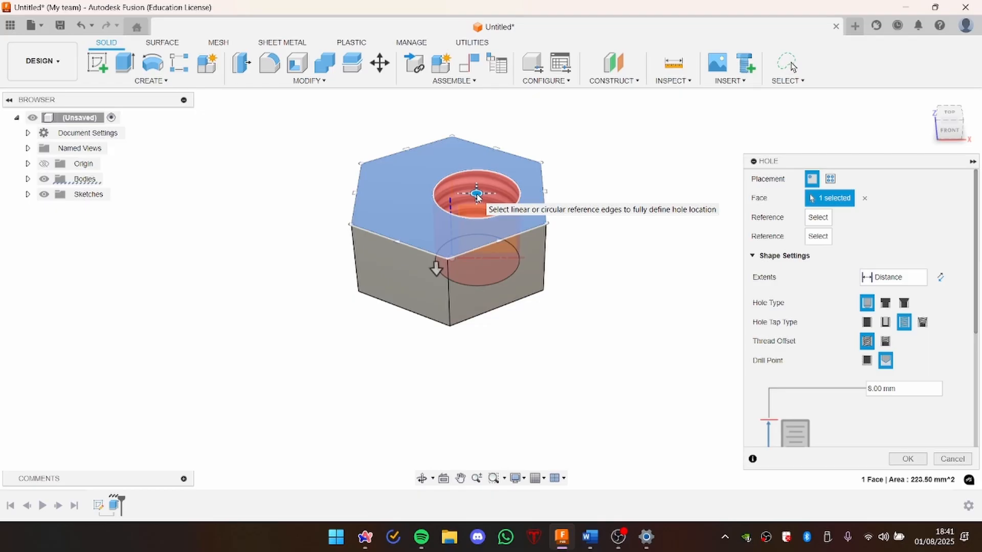
click(951, 117)
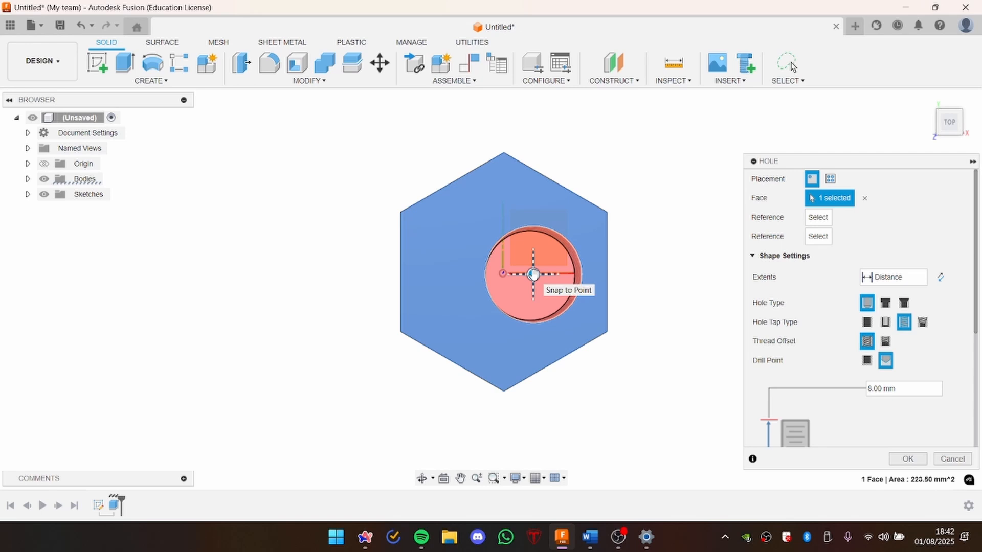
drag(533, 275, 504, 273)
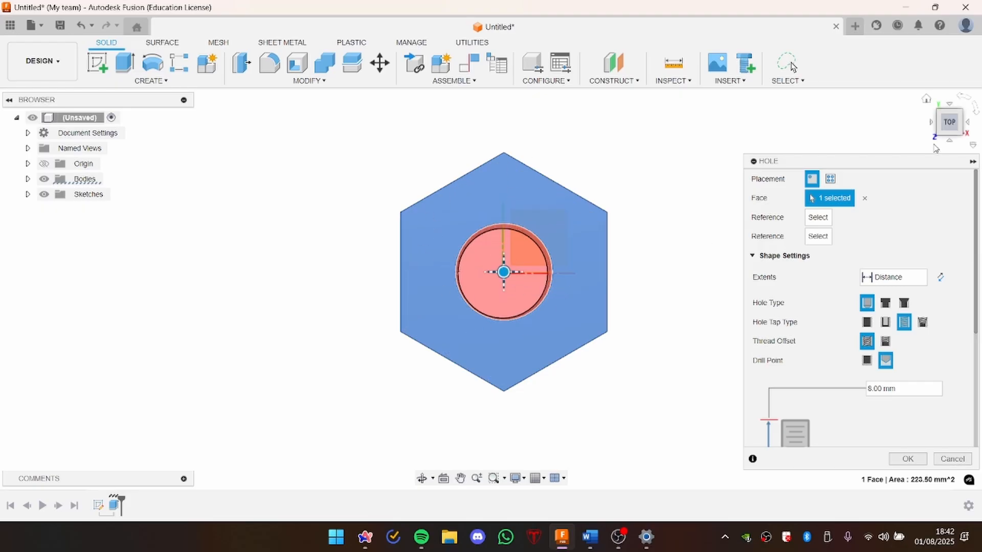
Step: Set the central hole to a simple hole type with a tapped thread, full thread offset and a flat drill point
drag(950, 128, 948, 76)
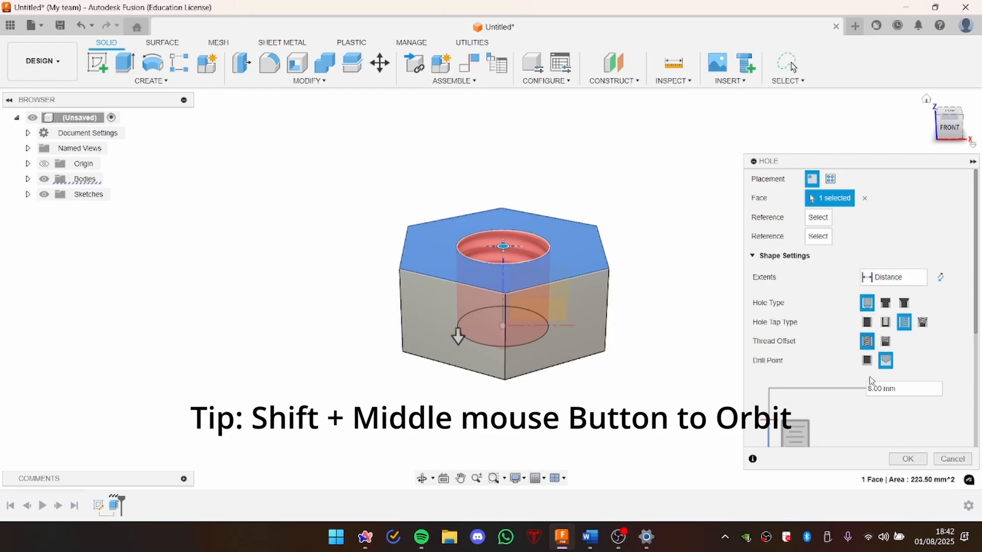
scroll(818, 307, down, 3)
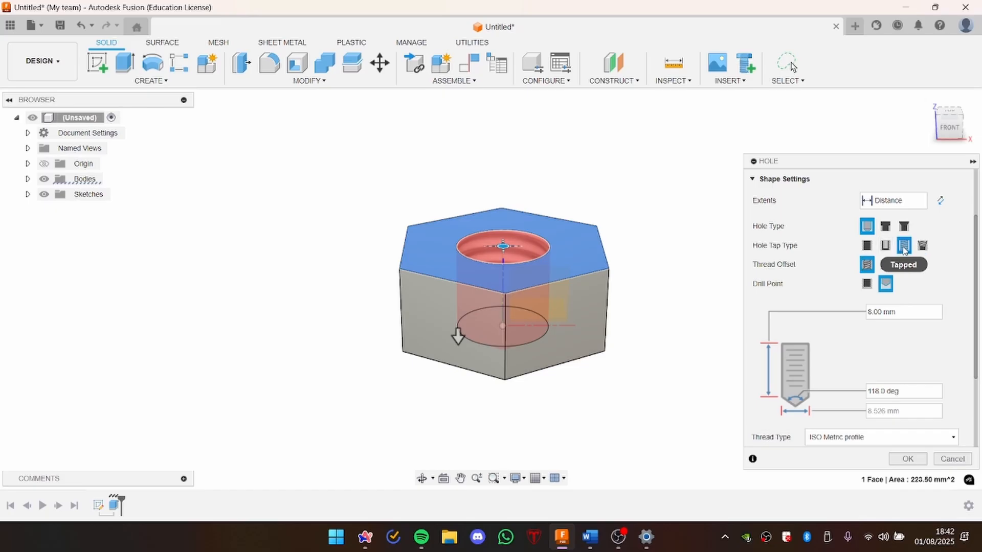
click(866, 247)
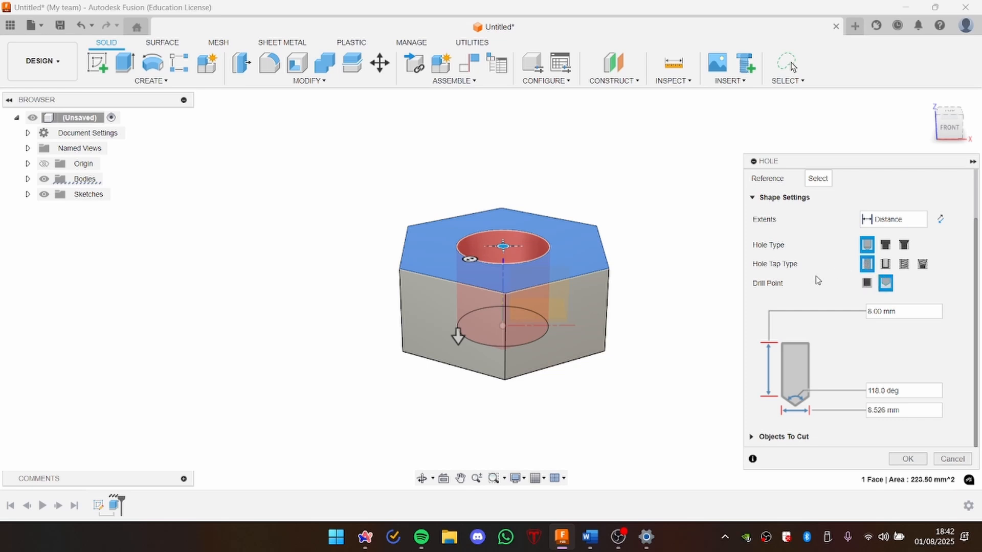
click(905, 264)
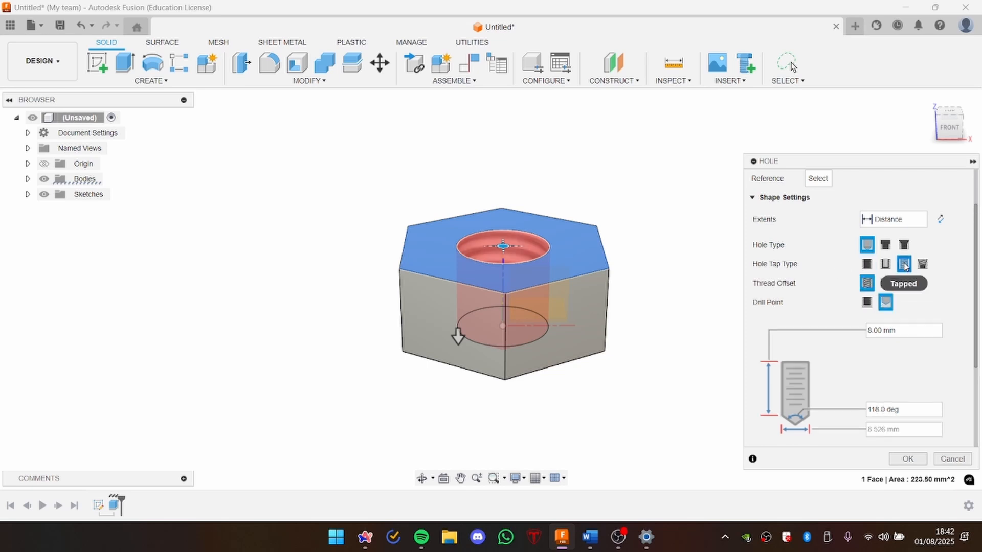
scroll(904, 265, down, 1)
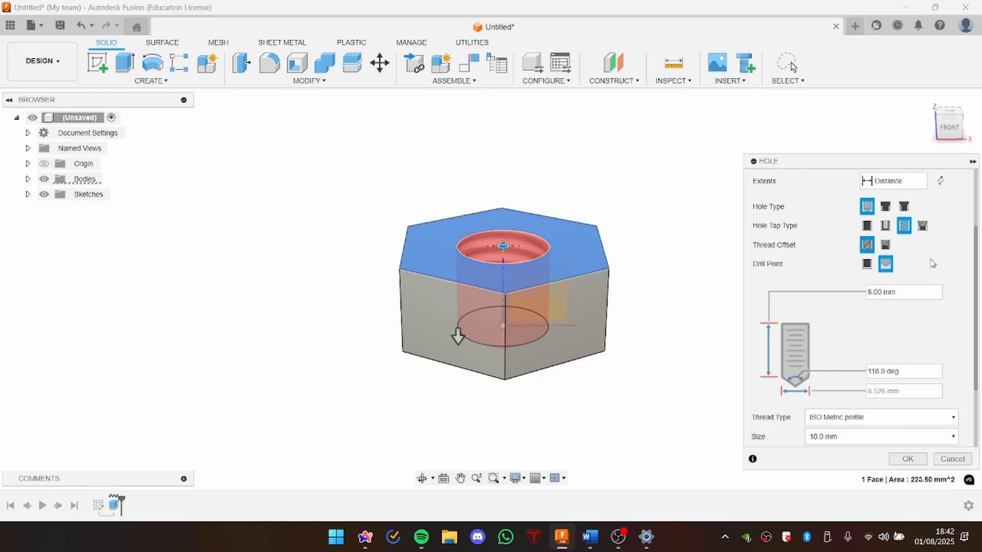
scroll(932, 262, down, 1)
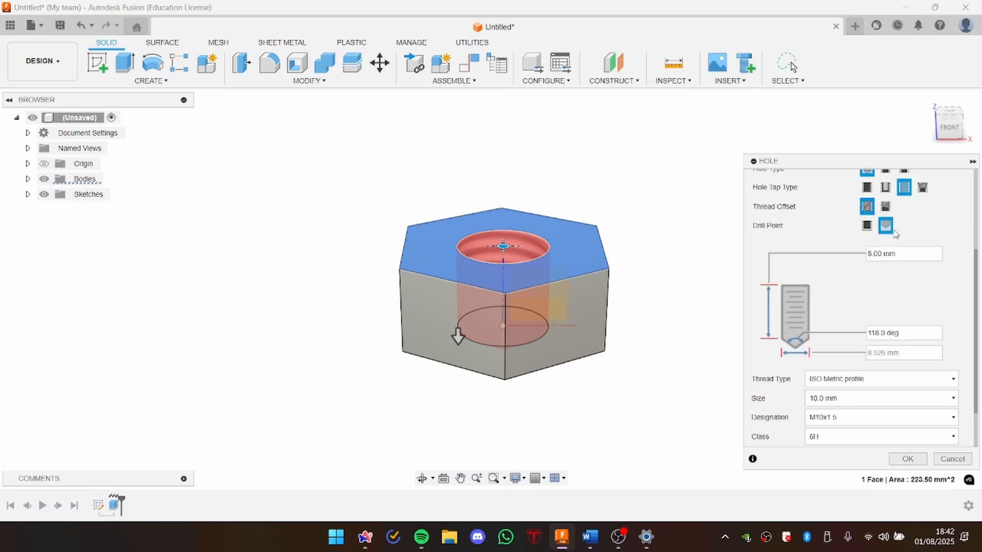
click(867, 225)
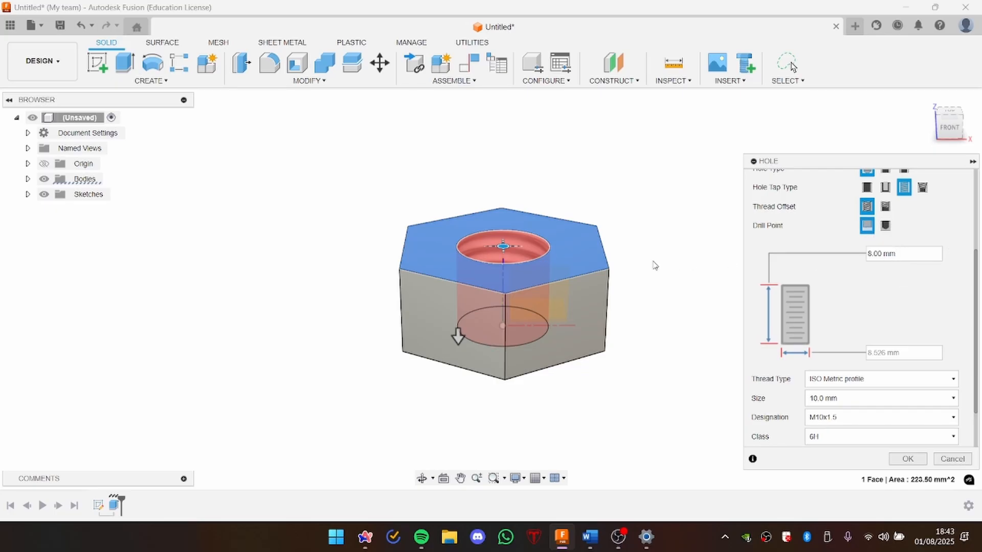
Step: Try hole depths of 10 mm and 6 mm against the front view and restore the depth to 8 mm
click(952, 123)
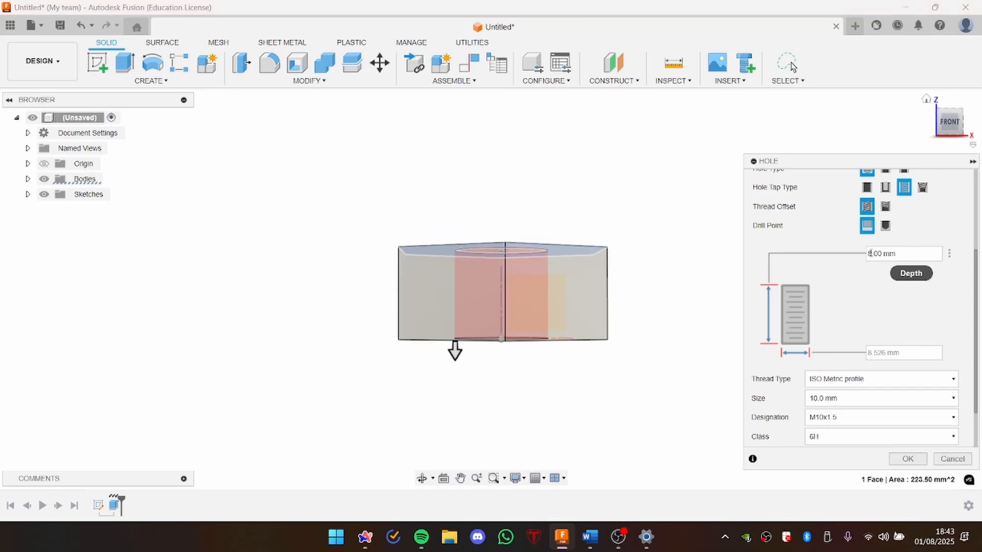
key(Delete)
text(10)
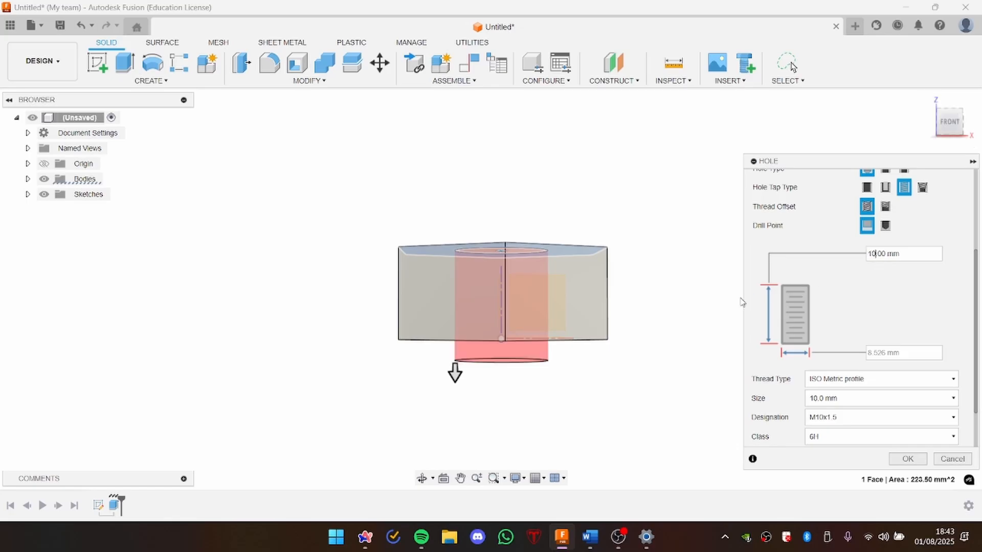
middle_drag(662, 278, 659, 287)
double_click(872, 253)
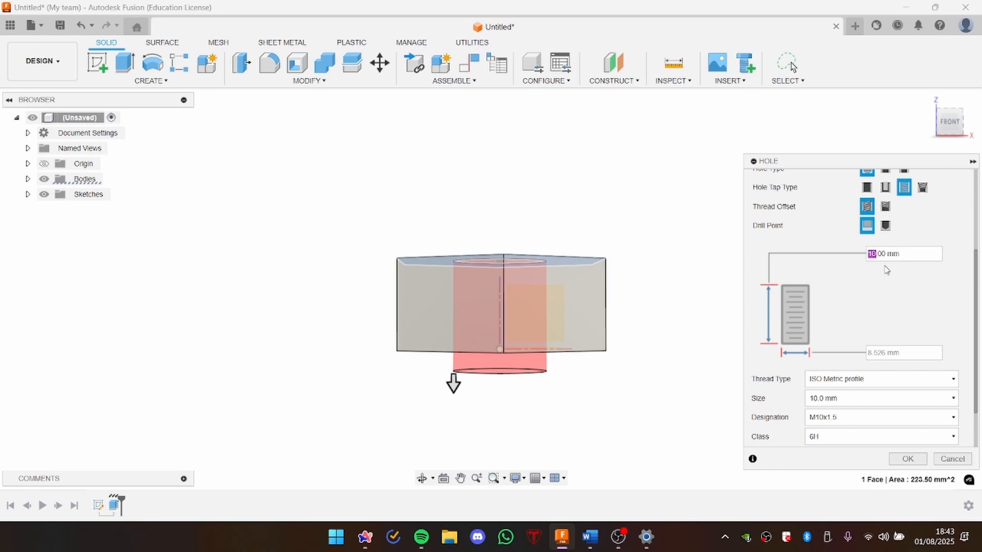
text(6)
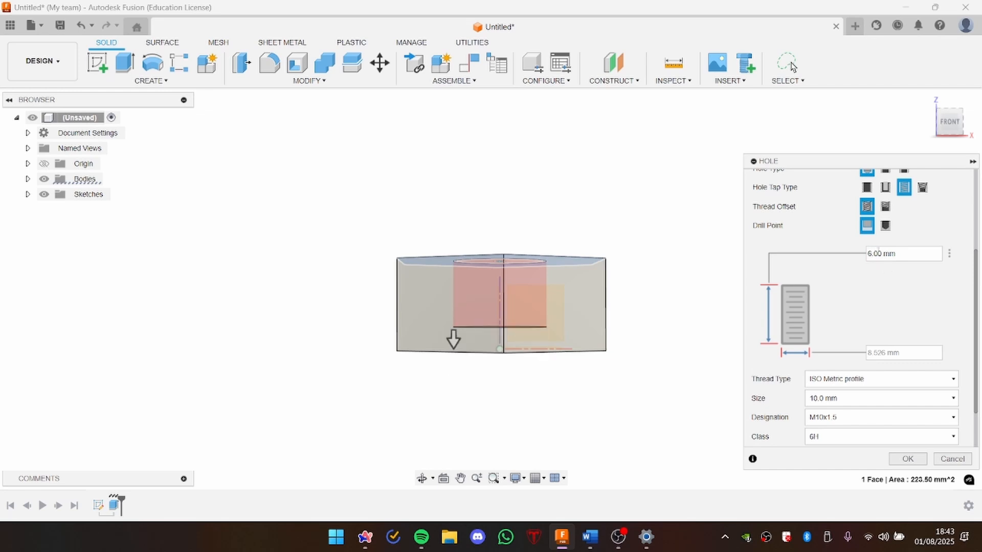
key(BackSpace)
text(8)
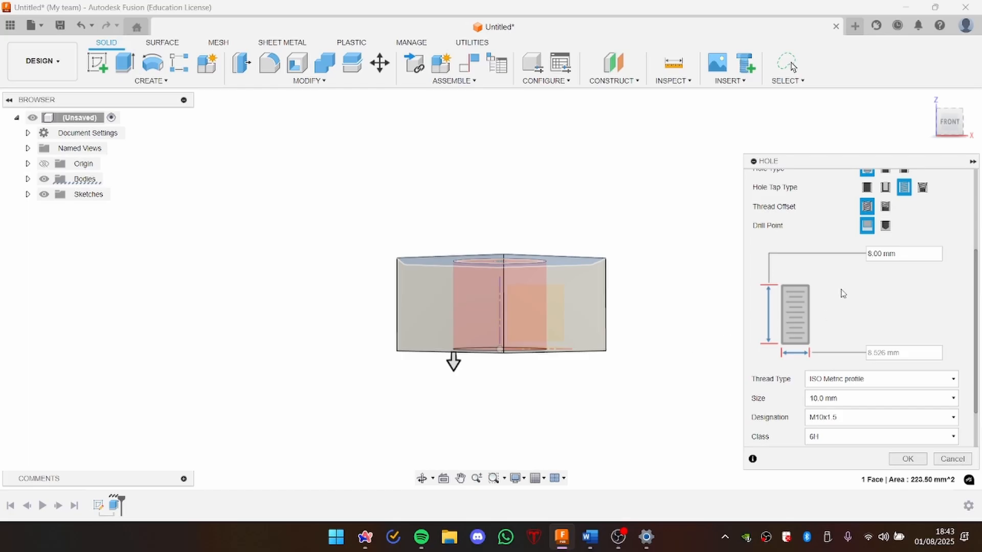
Step: Set the hole's ISO Metric thread size to 12.0 mm
scroll(844, 312, down, 3)
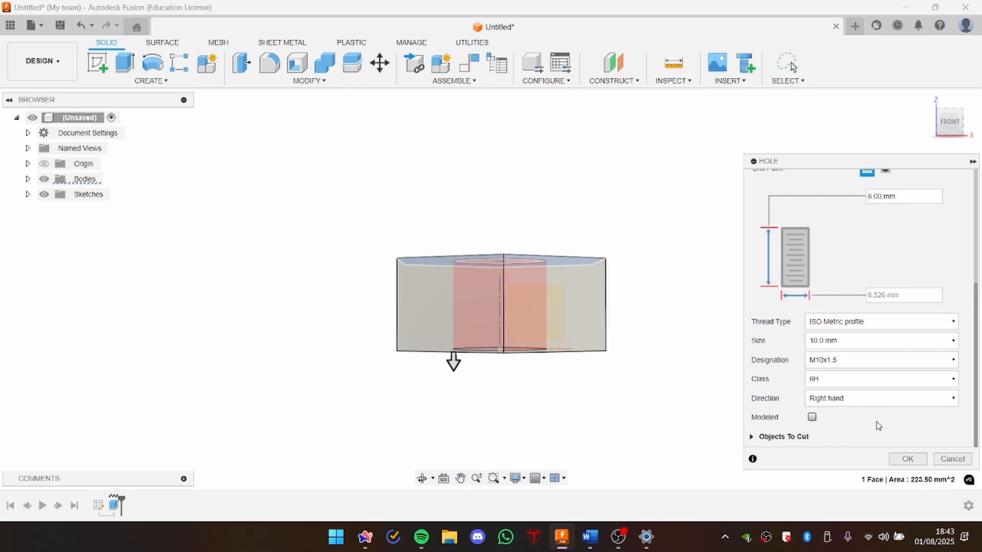
click(864, 344)
scroll(844, 317, down, 2)
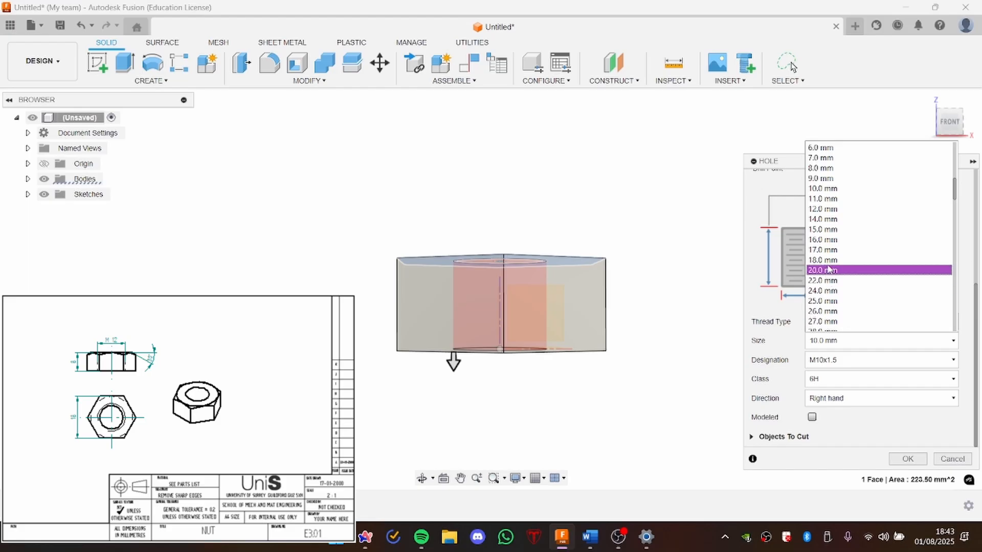
click(829, 345)
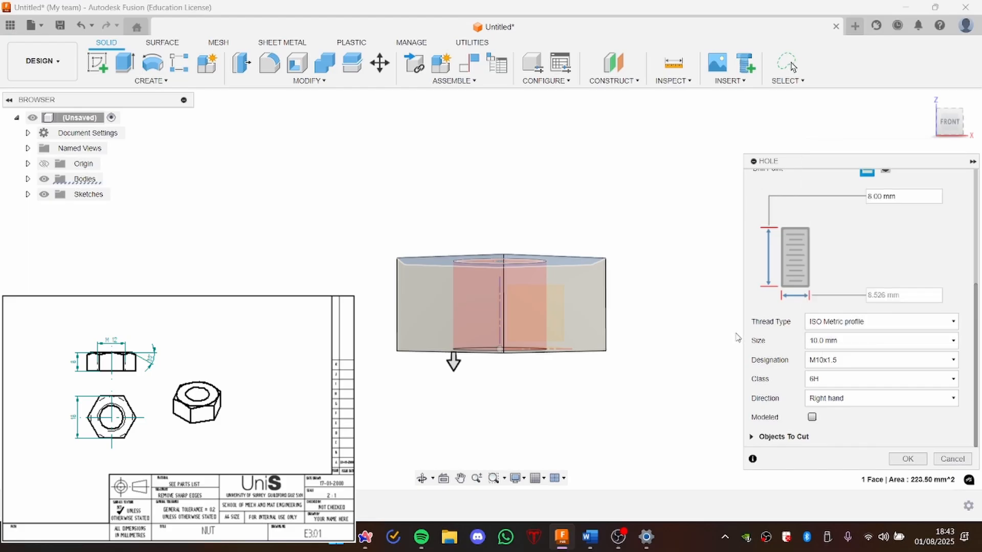
click(817, 344)
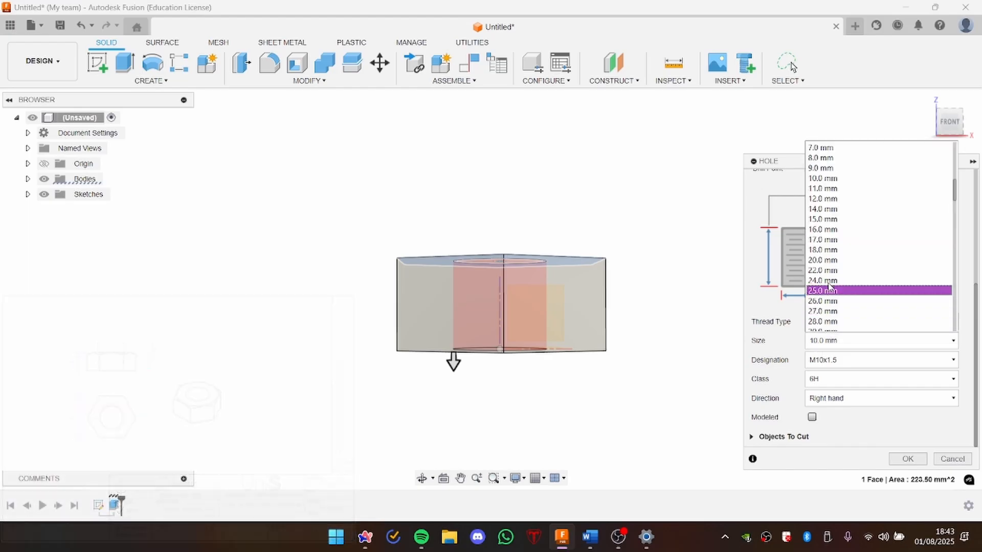
click(827, 202)
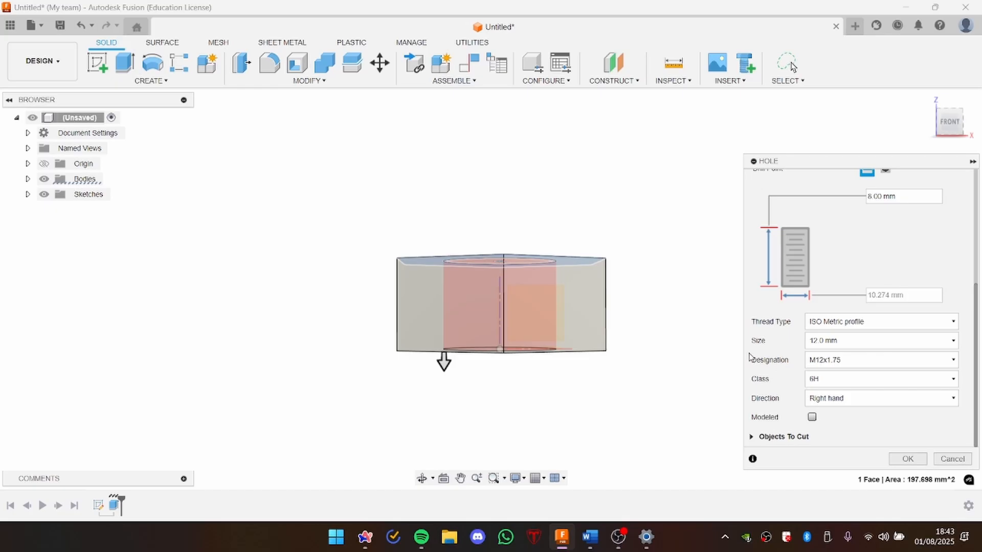
Step: Turn on the modeled thread for the M12x1.75 hole and create it in the nut
shift+middle_drag(684, 306, 680, 324)
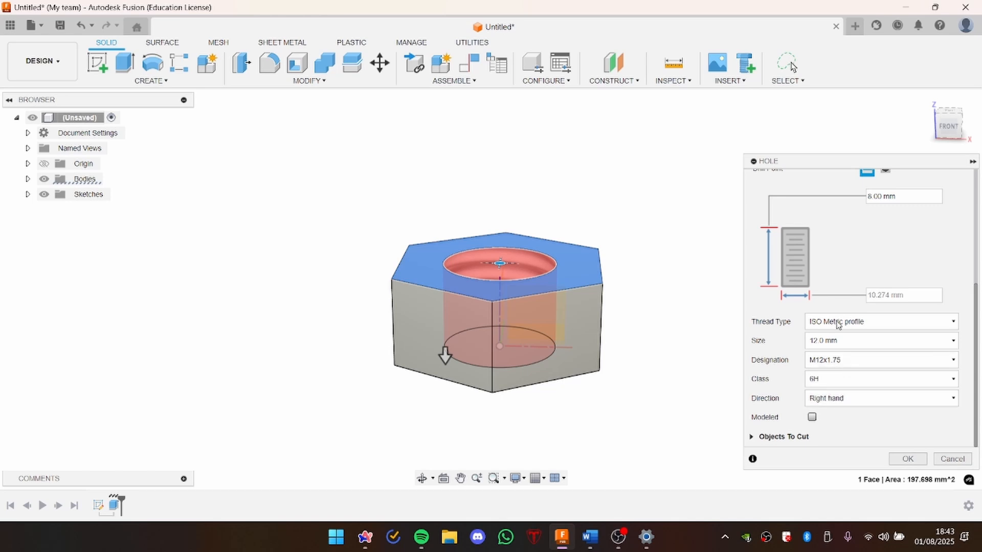
click(812, 419)
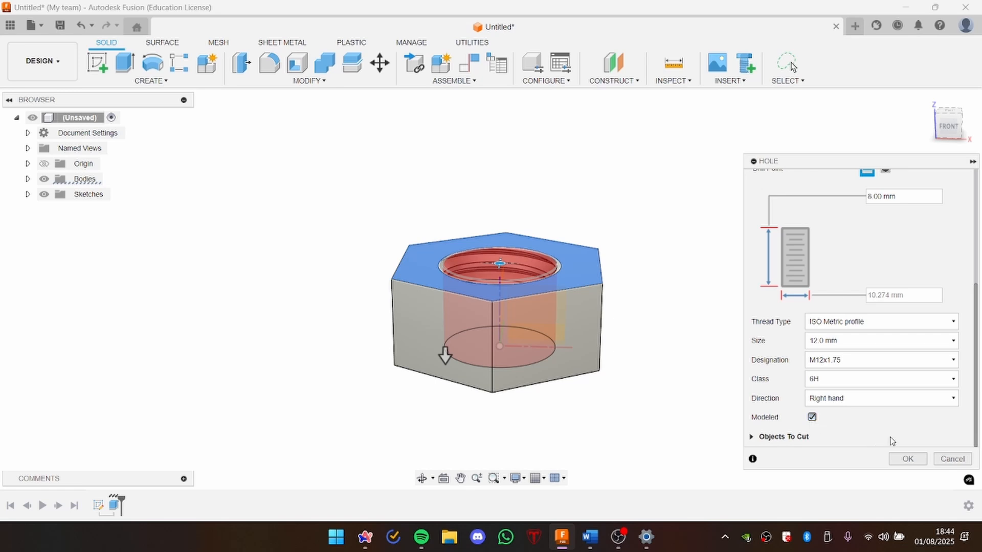
click(901, 461)
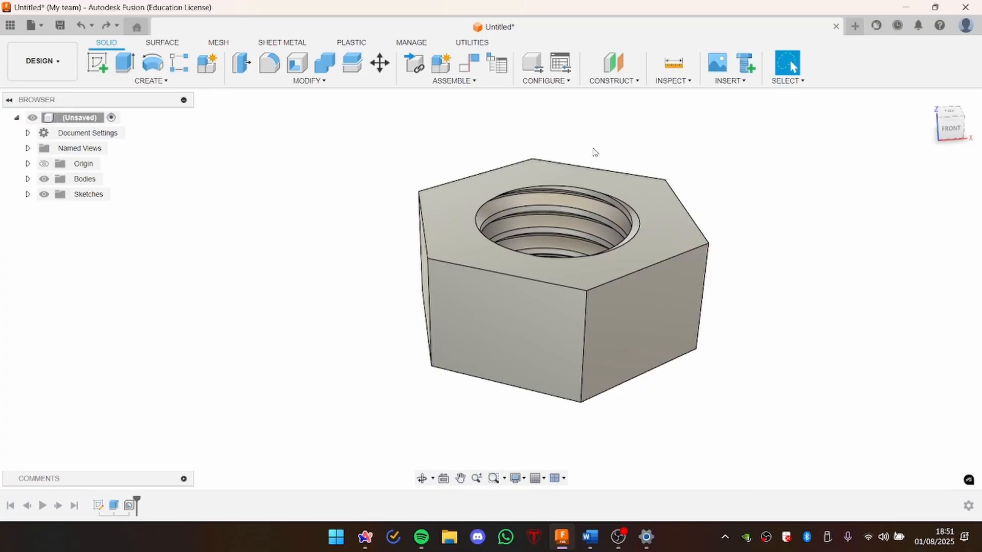
Step: Start a new sketch on the vertical origin plane facing the front view
click(92, 60)
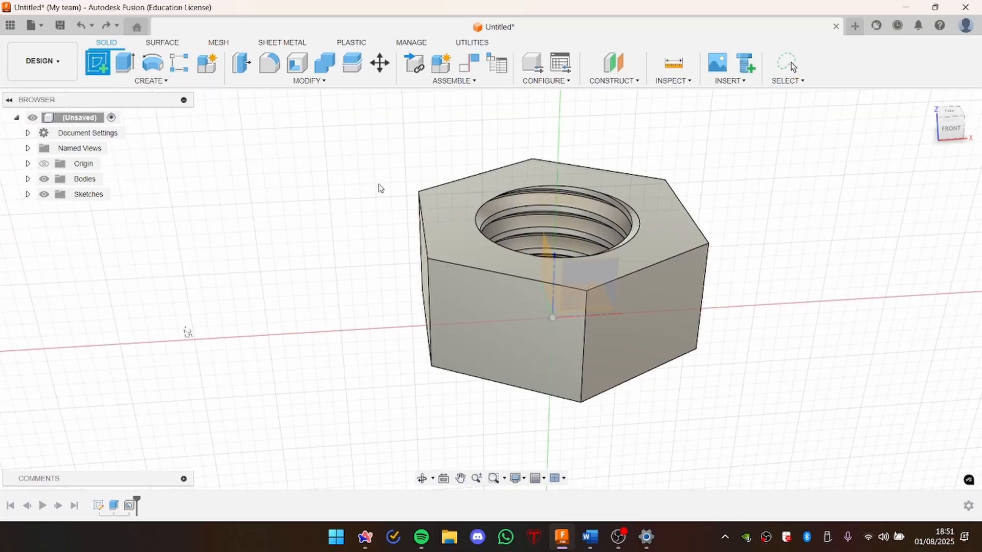
click(945, 130)
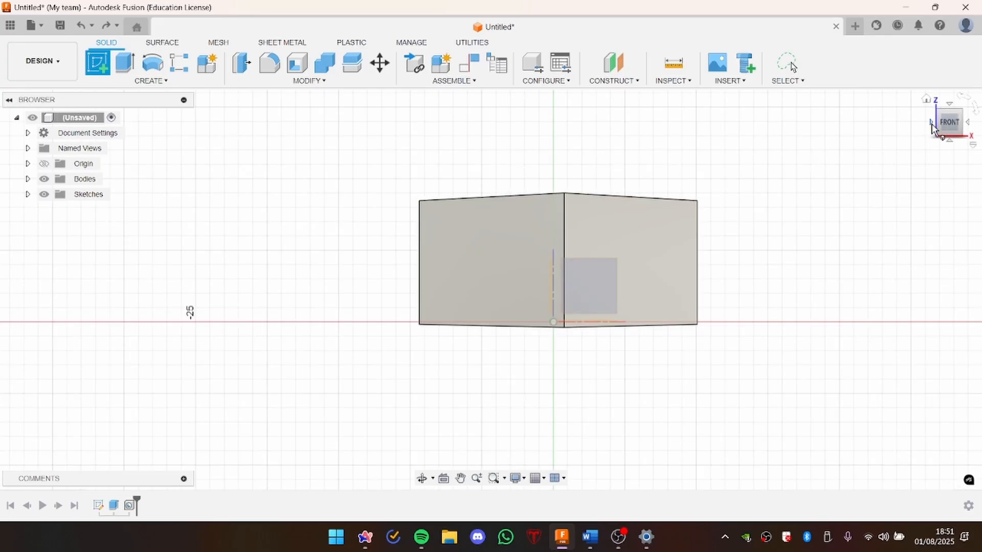
click(931, 124)
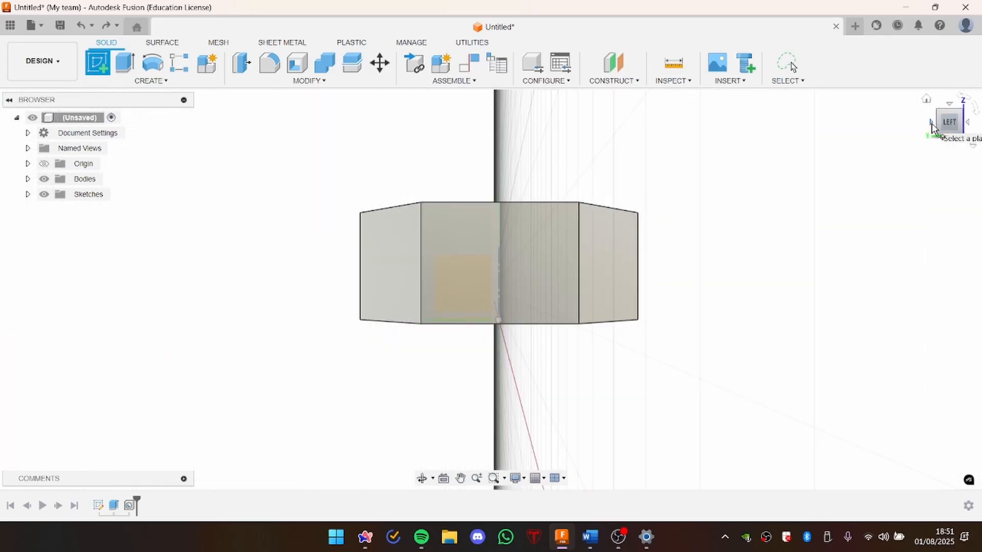
click(967, 124)
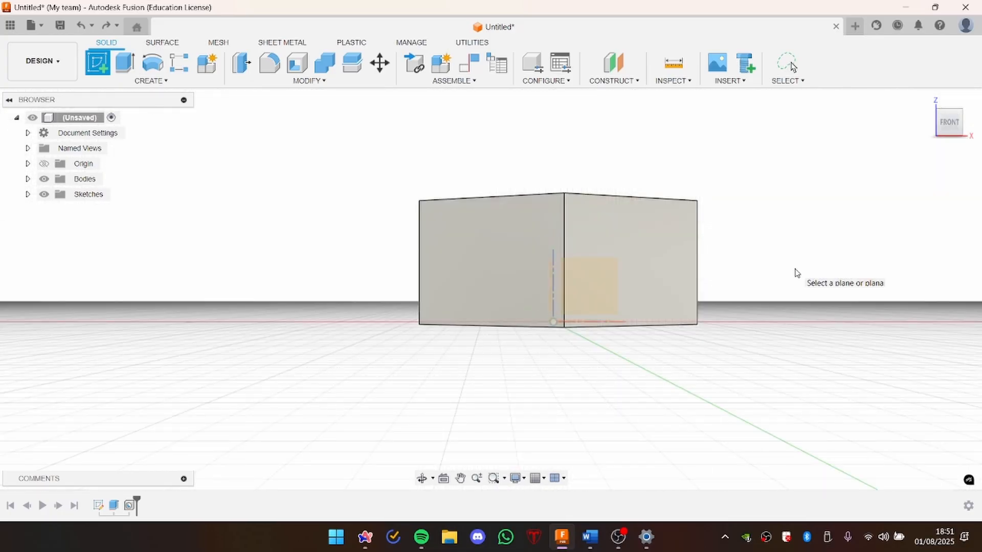
click(595, 284)
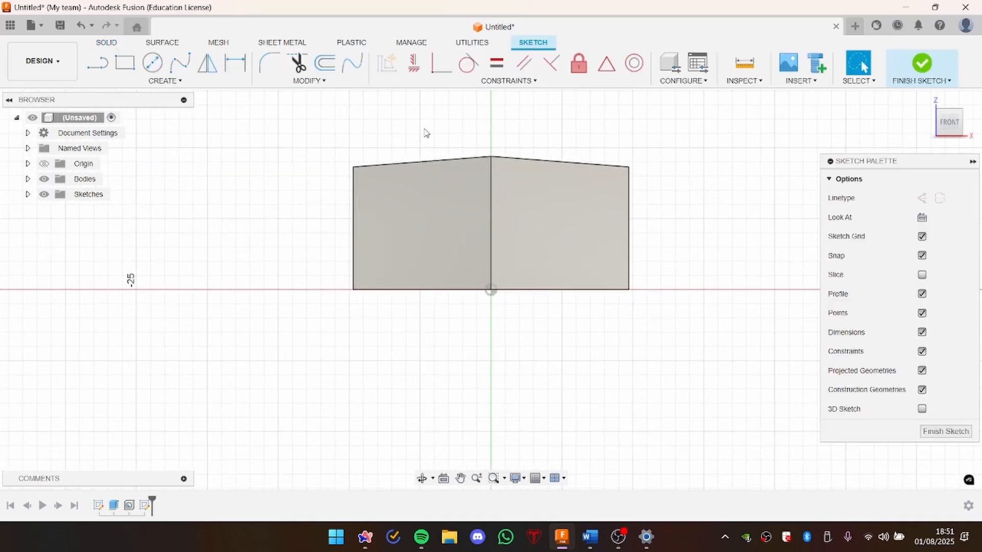
Step: Project the top edge of the nut's side face that crosses the sketch plane into the sketch as a linked point
shift+middle_drag(424, 128, 436, 147)
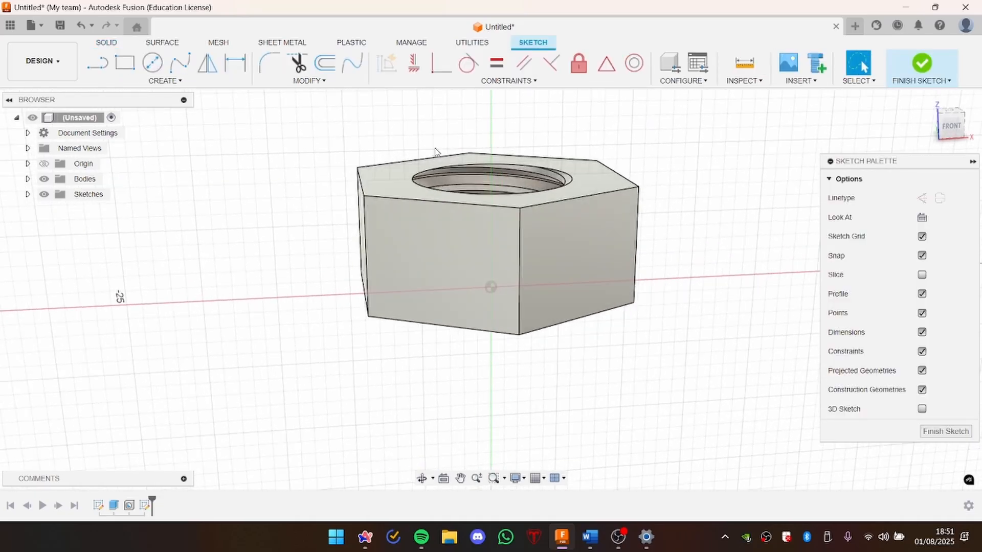
scroll(382, 147, up, 3)
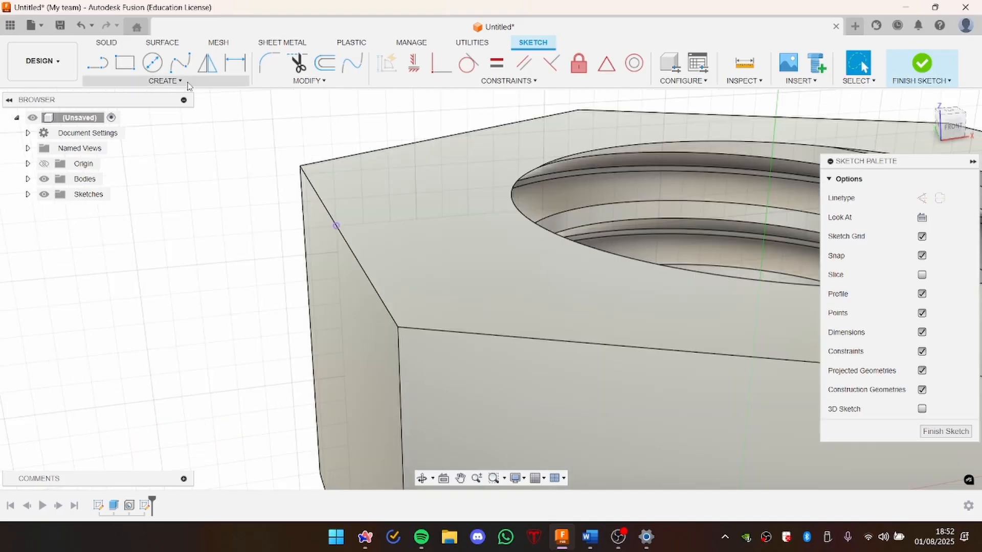
click(188, 83)
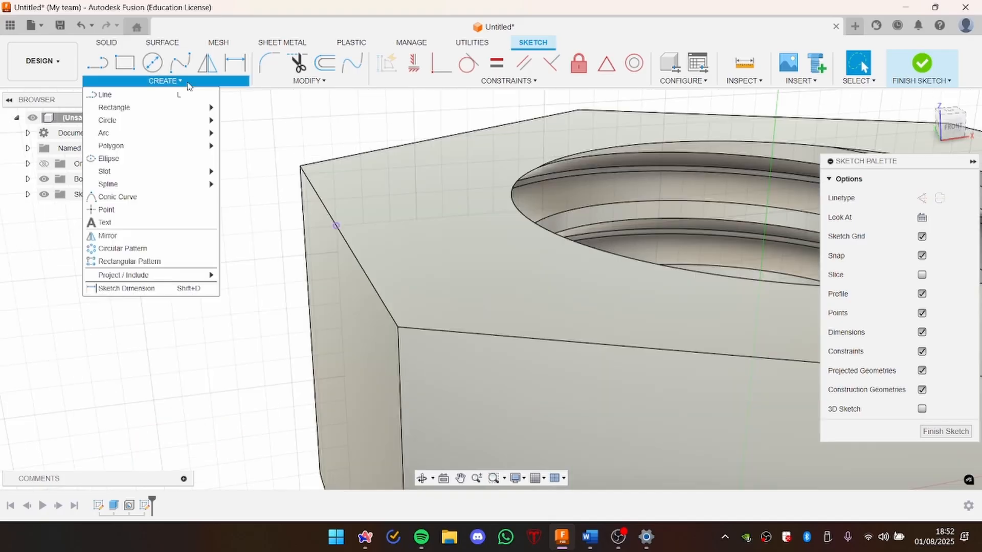
mouse_move(148, 275)
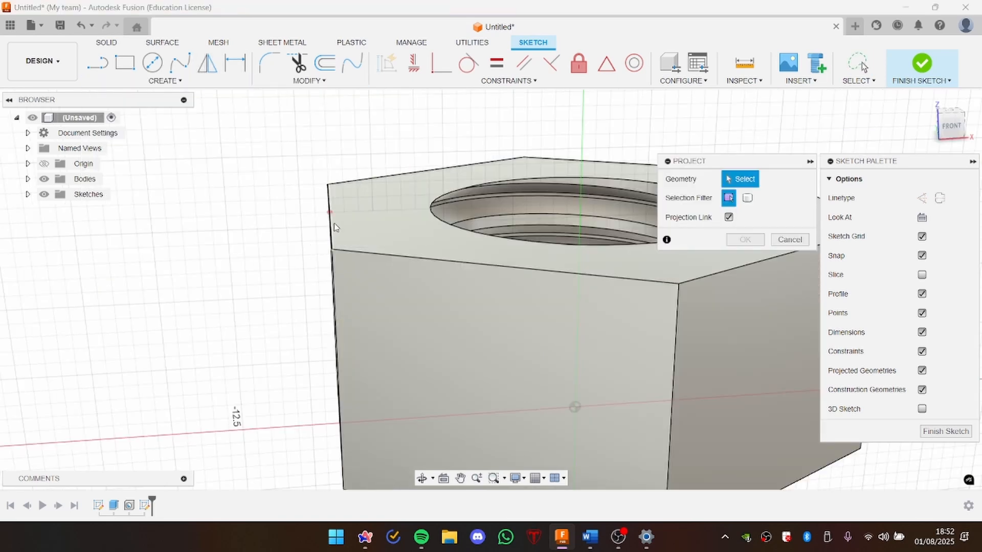
shift+middle_drag(332, 228, 342, 242)
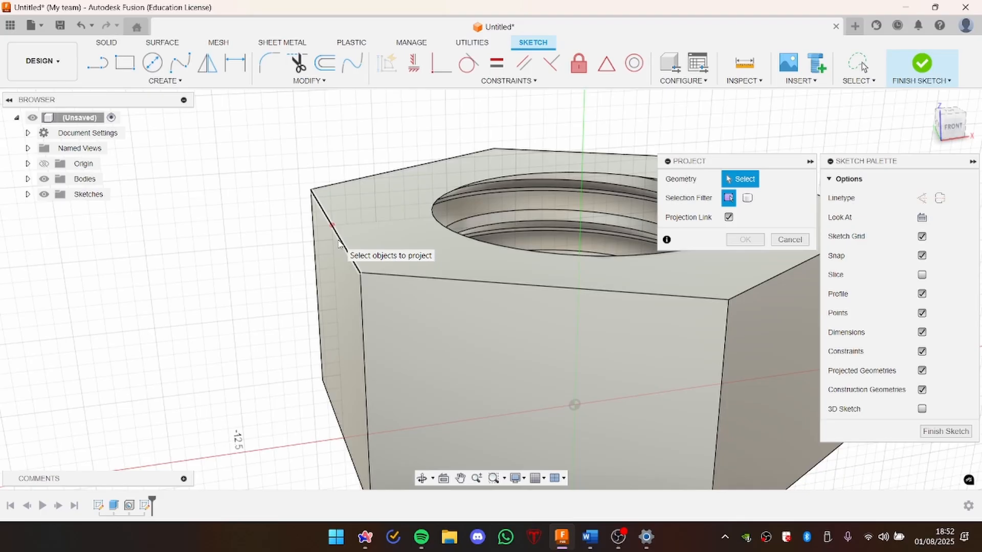
click(338, 243)
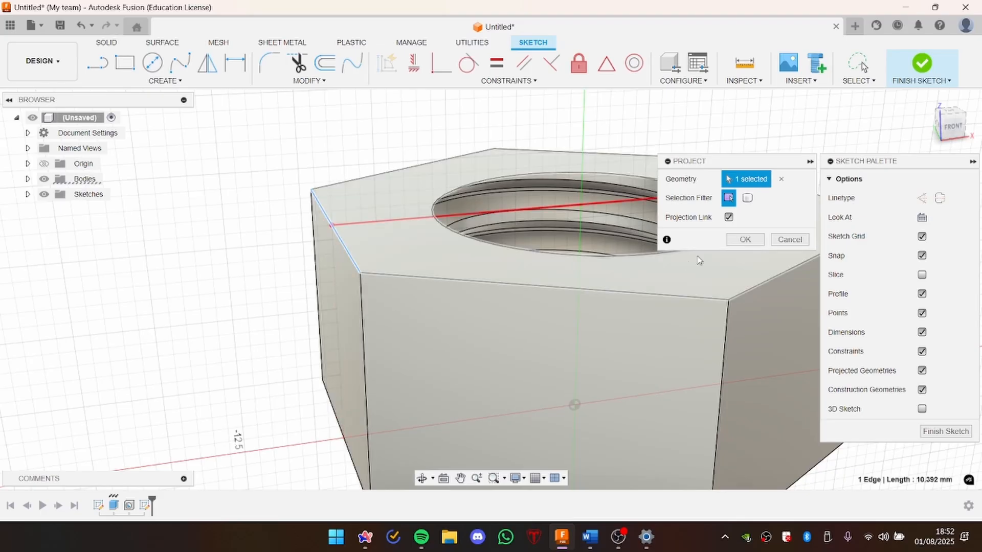
click(745, 240)
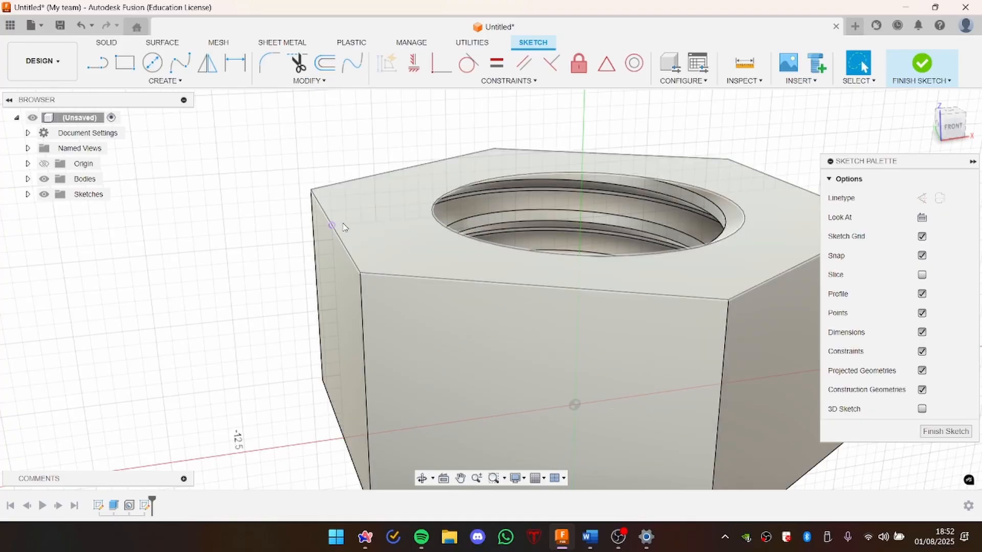
Step: Sketch a closed right triangle outside the nut from the projected edge point, with a horizontal top side about 5.6 mm long and a sloping underside about 6.2 mm
scroll(327, 228, up, 3)
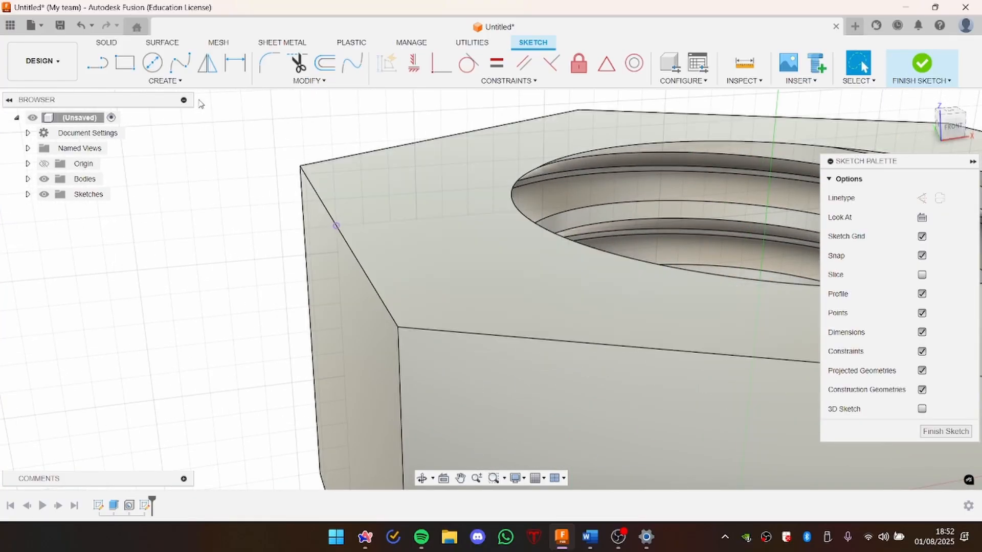
scroll(639, 192, down, 1)
key(l)
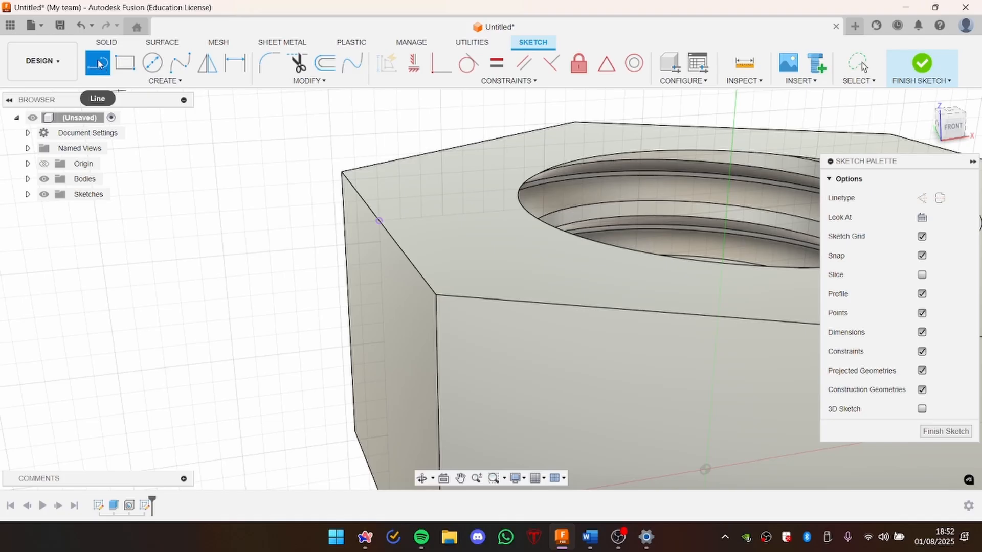
click(100, 81)
click(103, 94)
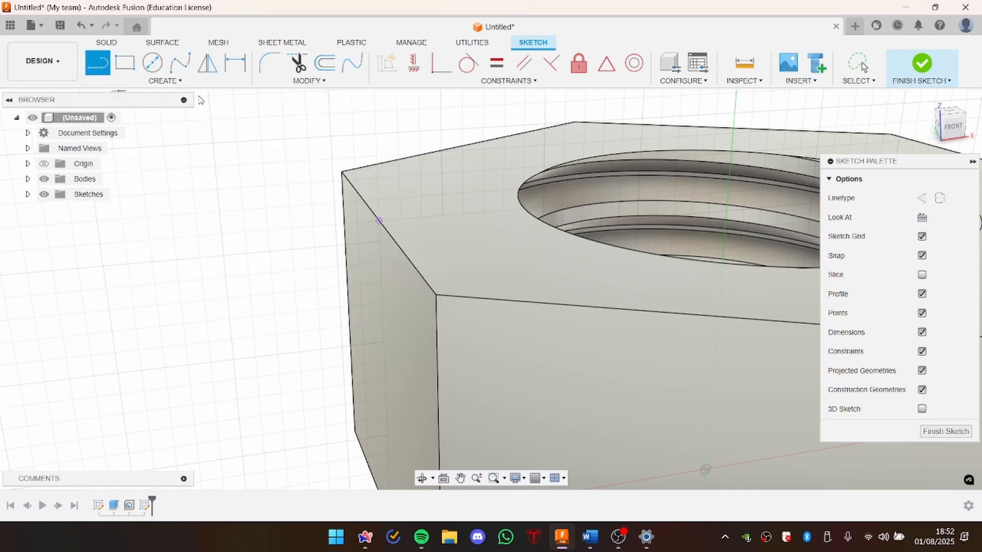
click(379, 221)
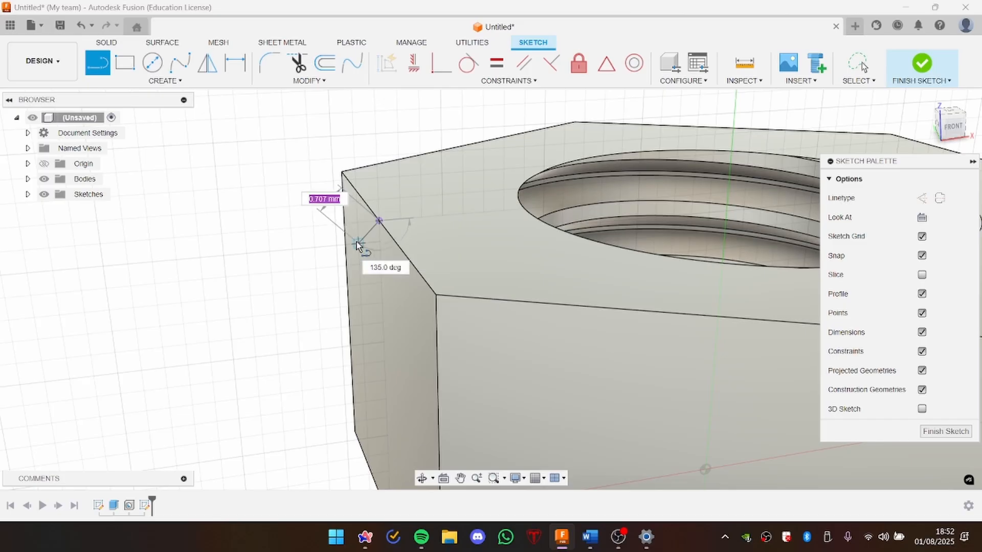
scroll(213, 361, down, 3)
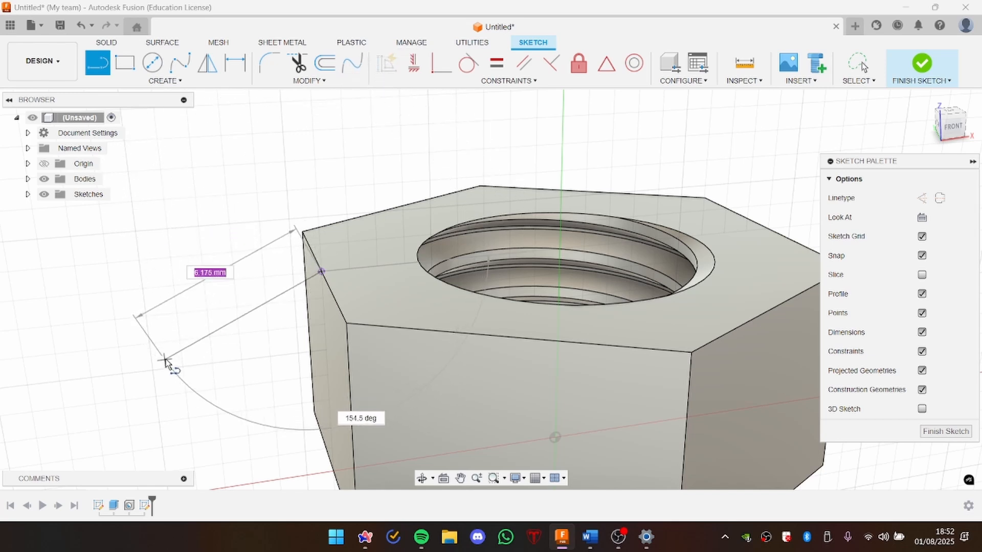
click(165, 361)
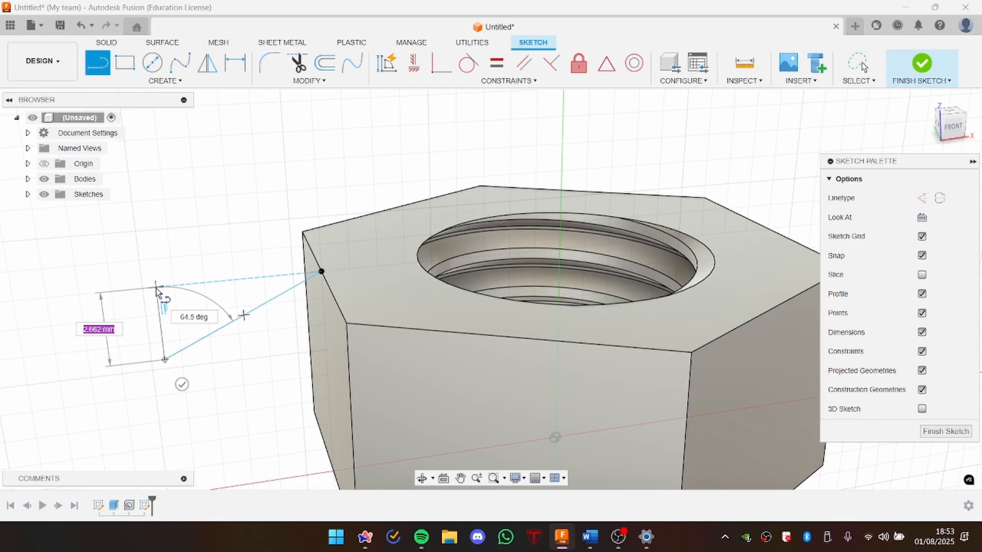
click(155, 287)
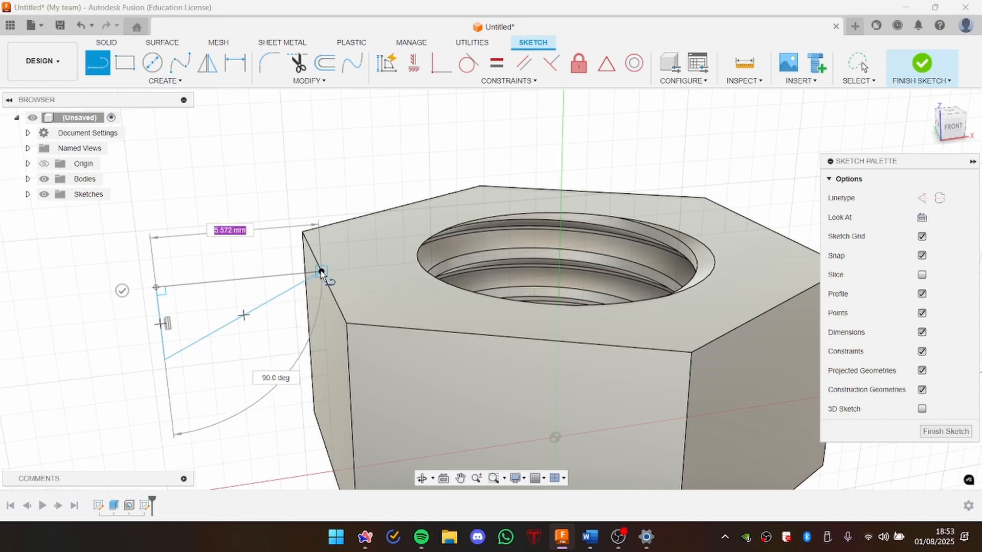
click(321, 272)
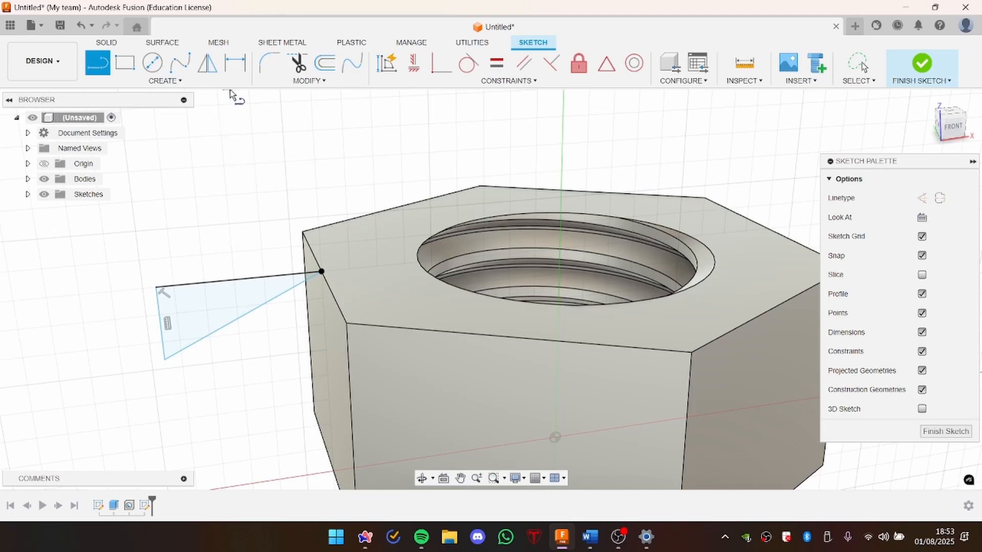
Step: Dimension the angle between the triangle's top and sloping lines at 30 degrees and finish the sketch
click(235, 63)
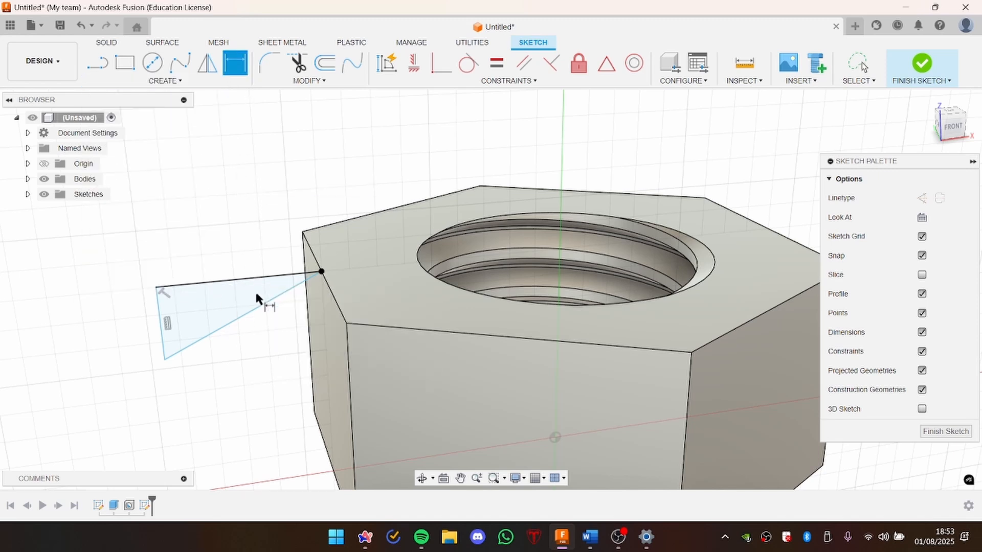
click(265, 302)
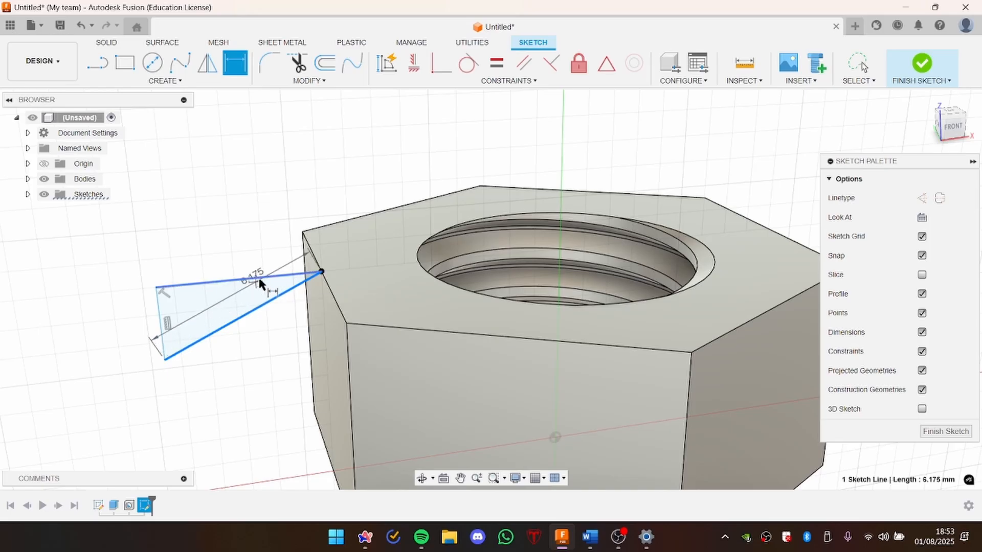
click(258, 282)
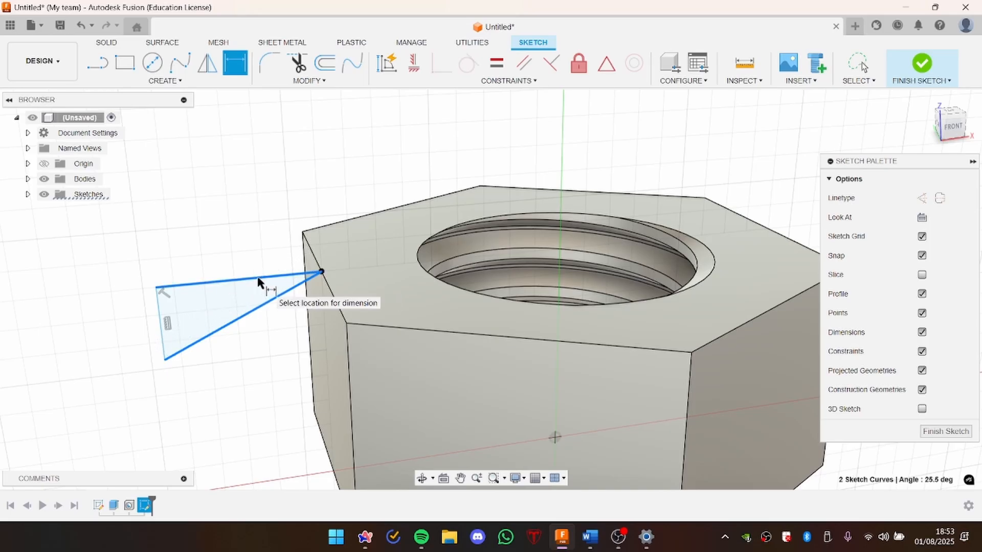
click(192, 314)
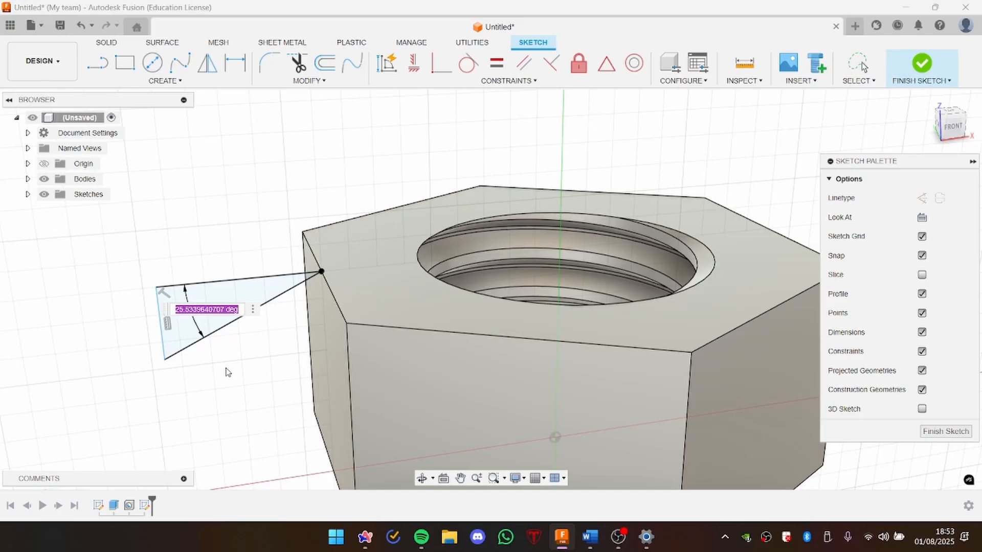
text(30)
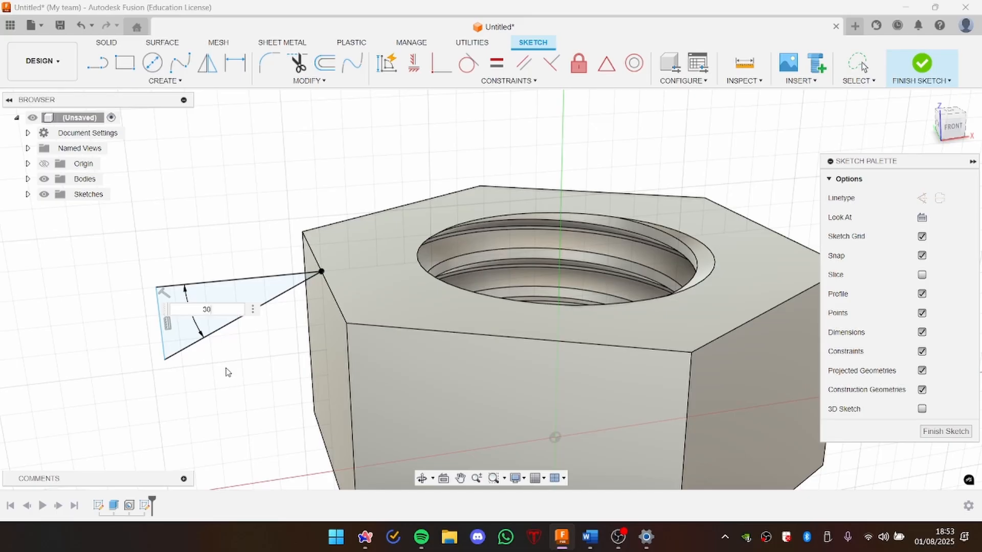
key(Return)
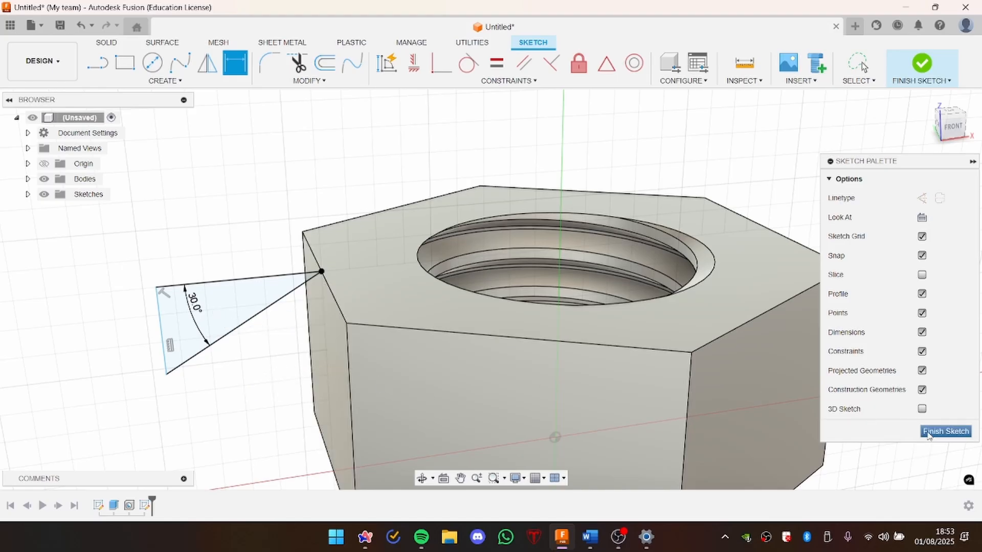
click(928, 433)
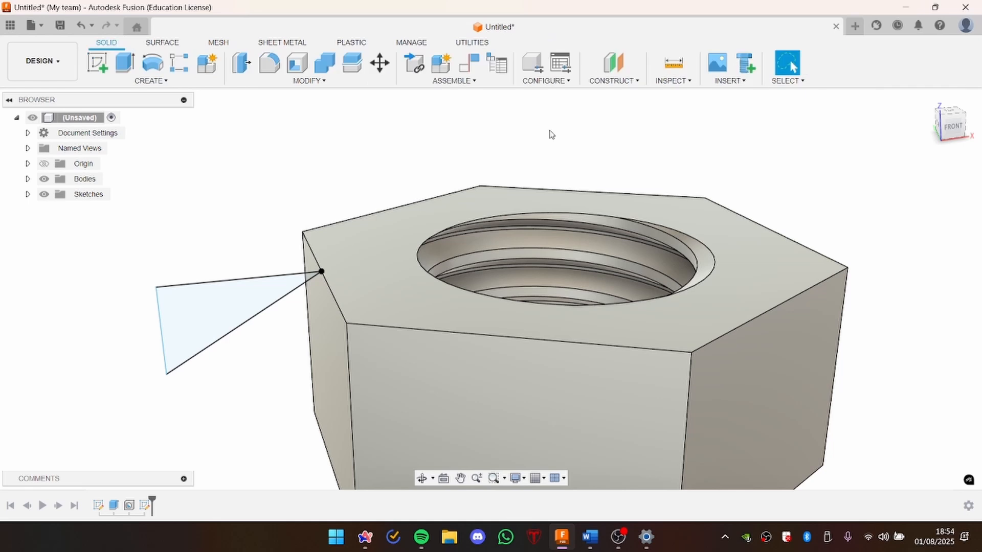
Step: Set up a Revolve of the triangular profile around the vertical Z axis through the nut's center
click(152, 82)
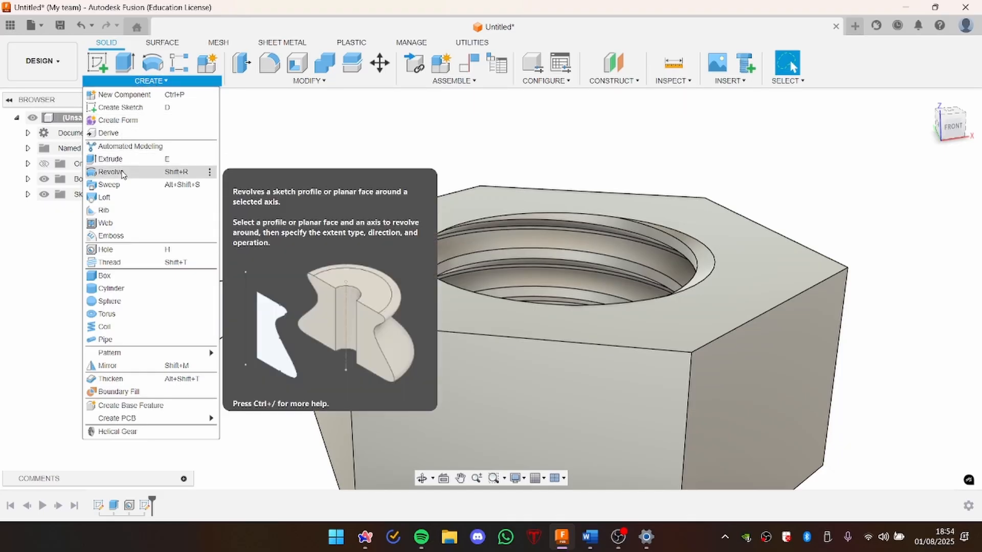
click(129, 172)
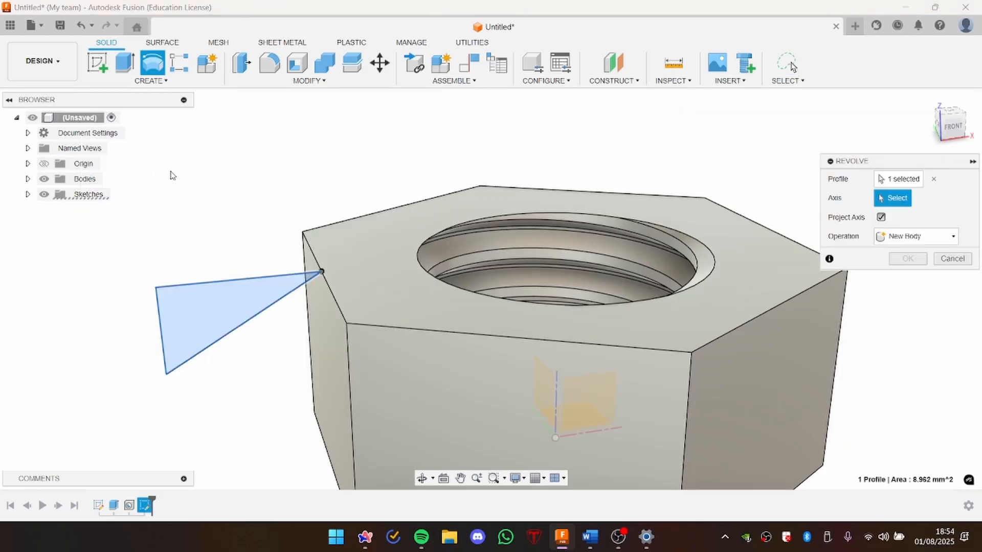
click(900, 181)
click(222, 305)
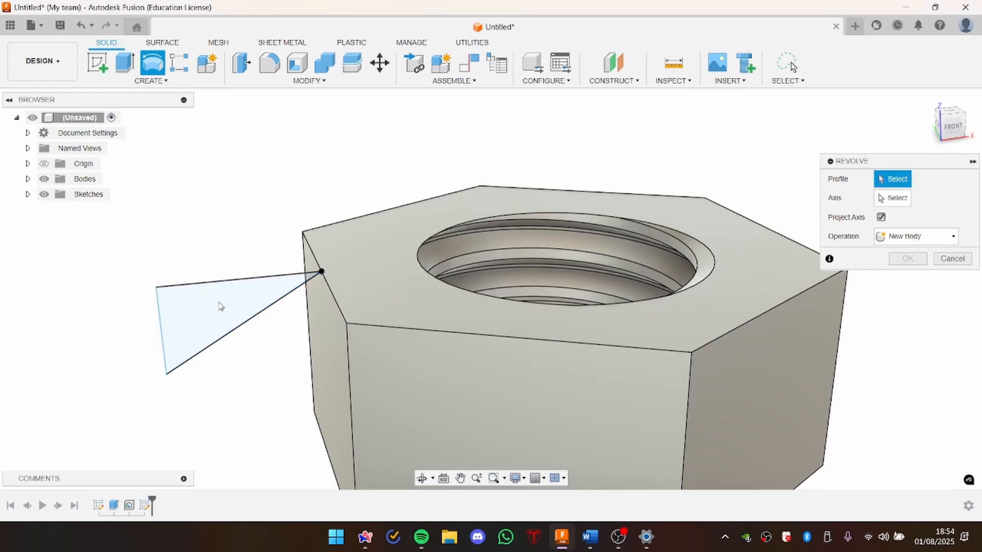
click(222, 310)
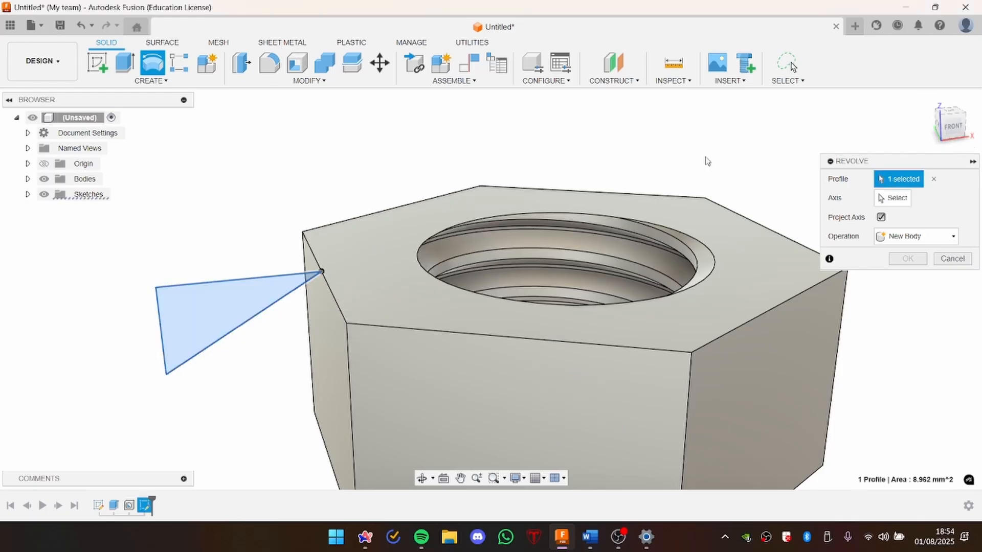
click(895, 200)
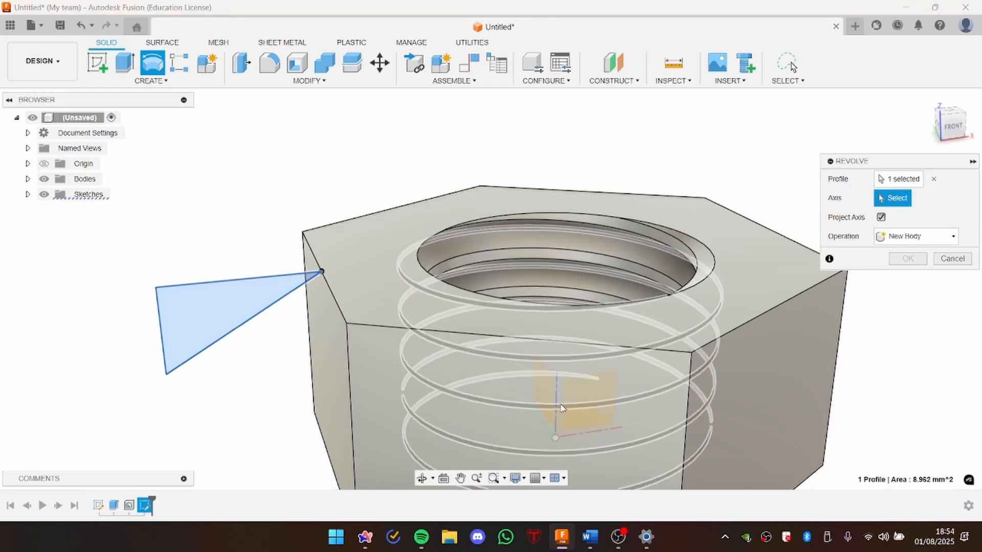
shift+middle_drag(587, 228, 471, 360)
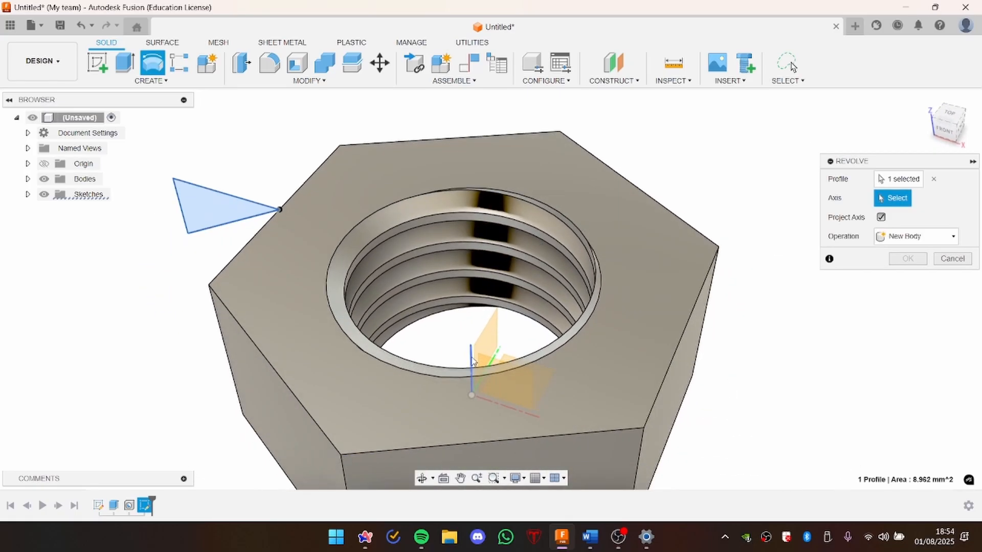
click(471, 360)
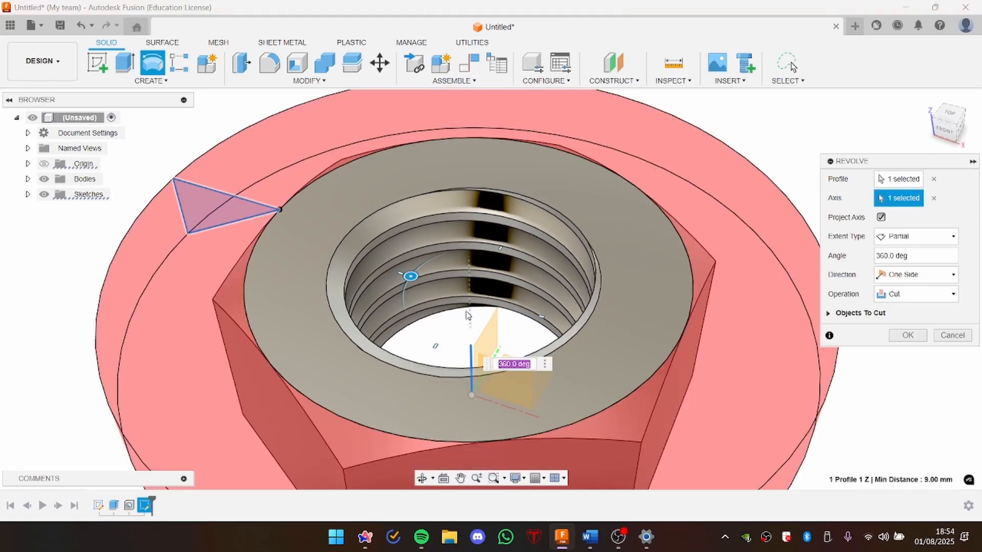
Step: Set the revolve angle to 360 degrees and create it as a cut that chamfers the nut's top corners
scroll(466, 313, down, 2)
scroll(466, 313, down, 2)
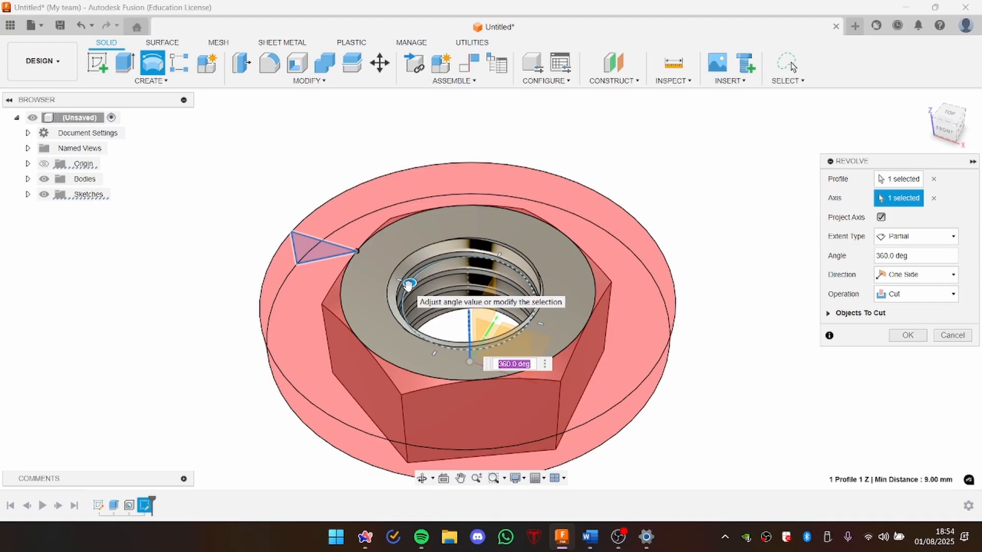
mouse_move(408, 285)
mouse_down()
mouse_move(420, 327)
mouse_move(541, 300)
mouse_move(478, 257)
mouse_move(407, 325)
mouse_move(406, 287)
mouse_up()
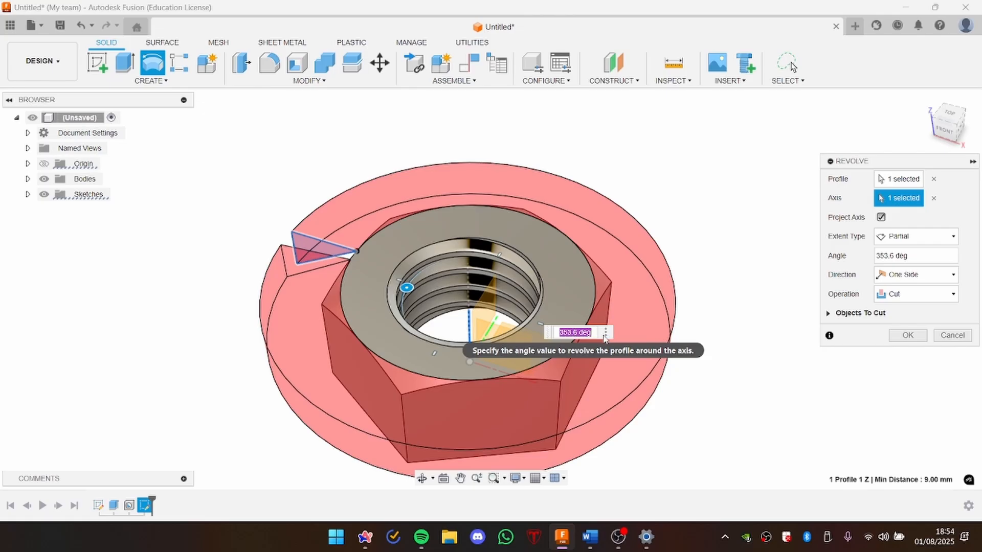
drag(407, 288, 408, 285)
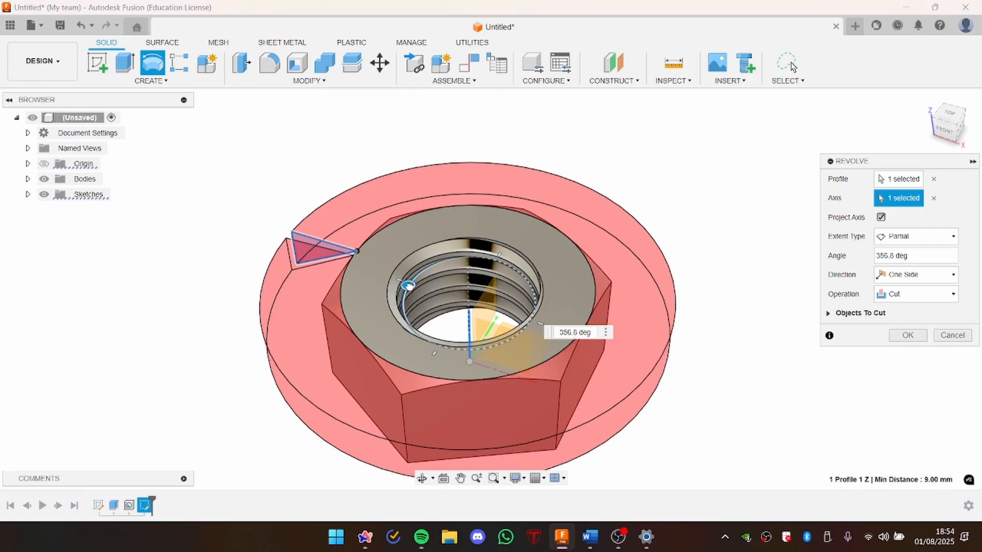
text(360)
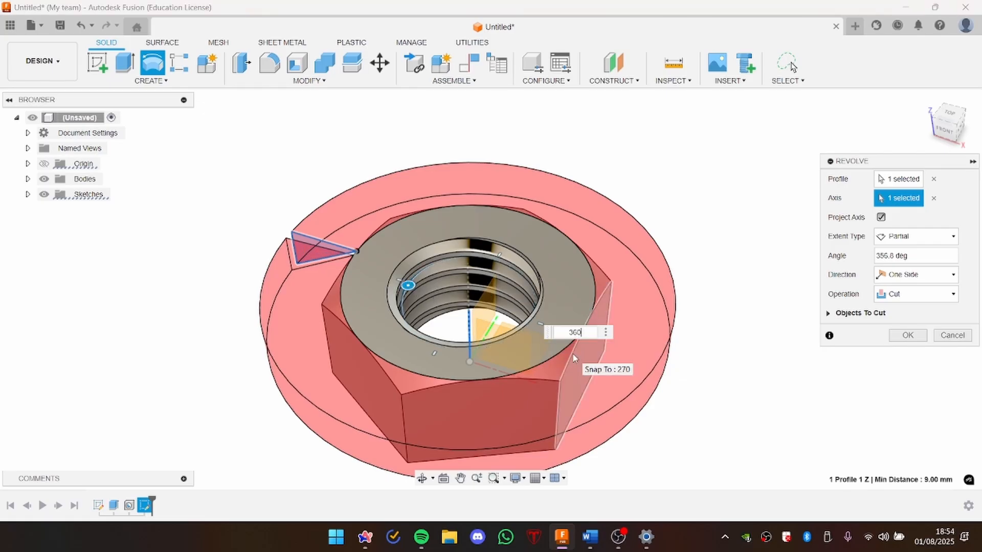
click(908, 335)
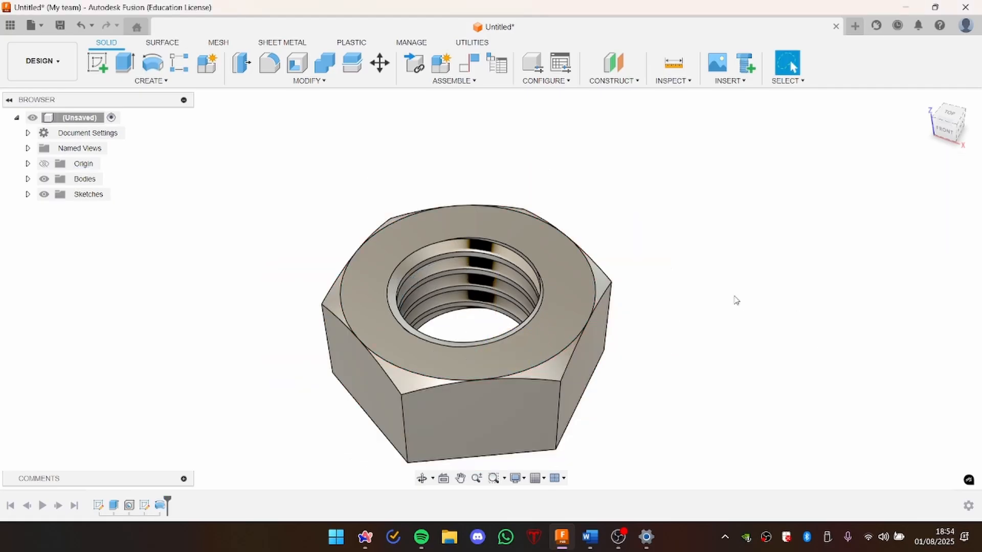